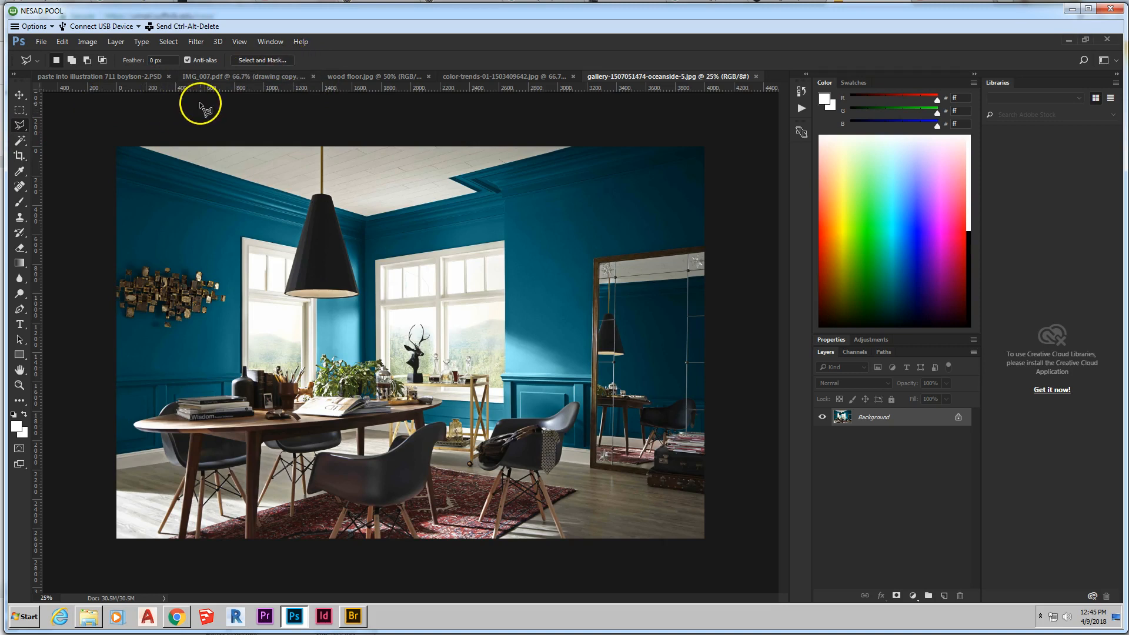
# Step: In the Vanishing Point filter, create a perspective plane over the left wall's wainscot, from the photo's edge to the room corner
pyautogui.click(195, 41)
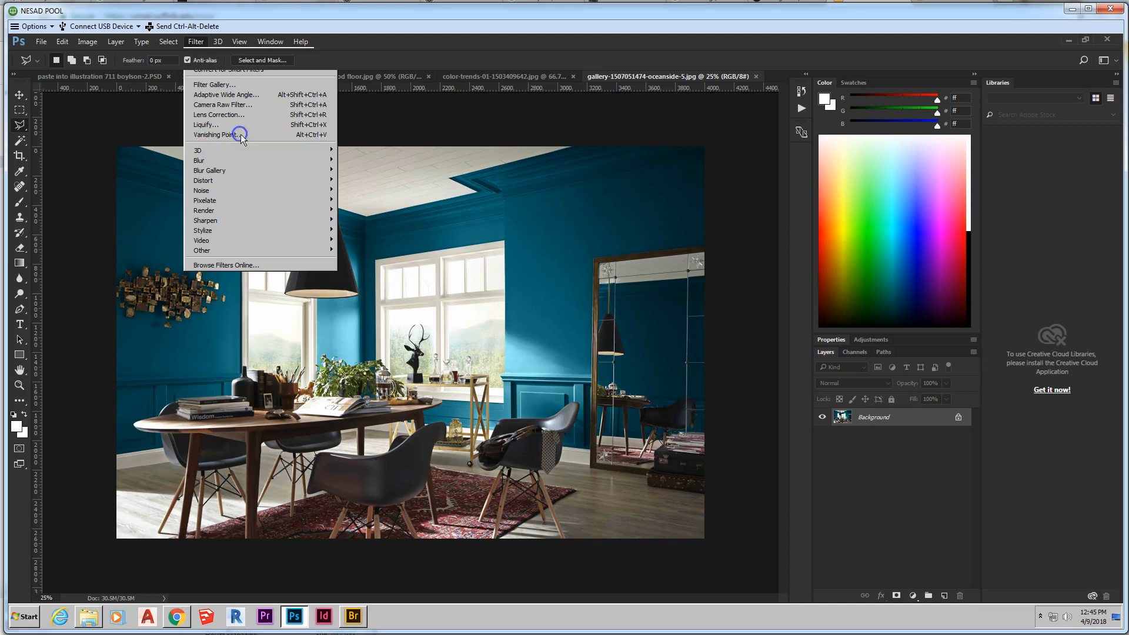
pyautogui.click(241, 135)
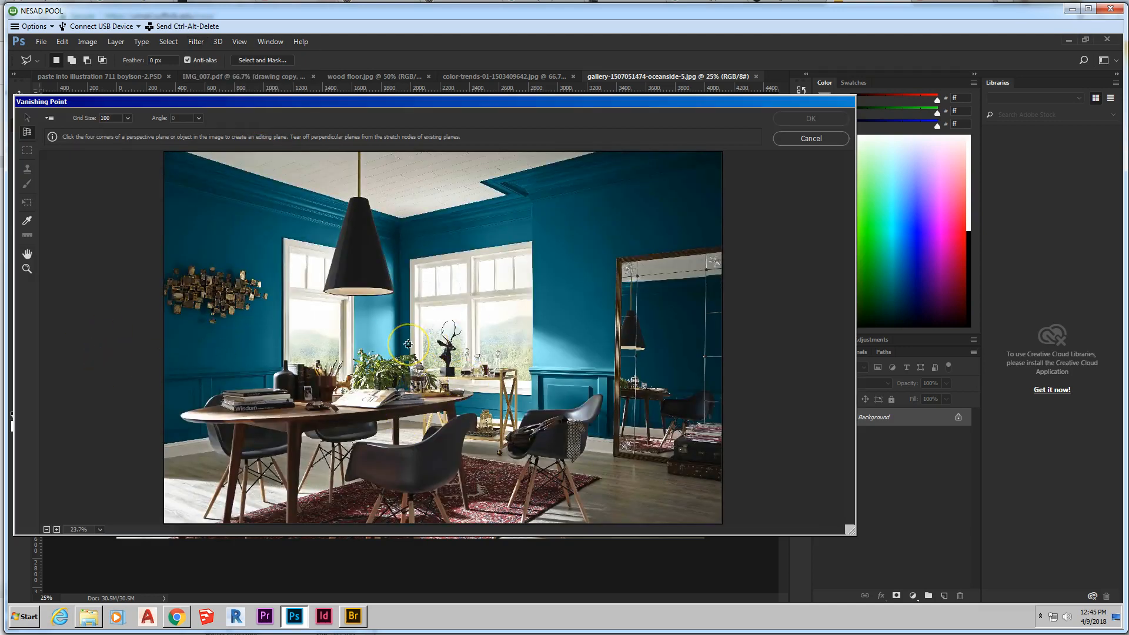
pyautogui.click(162, 371)
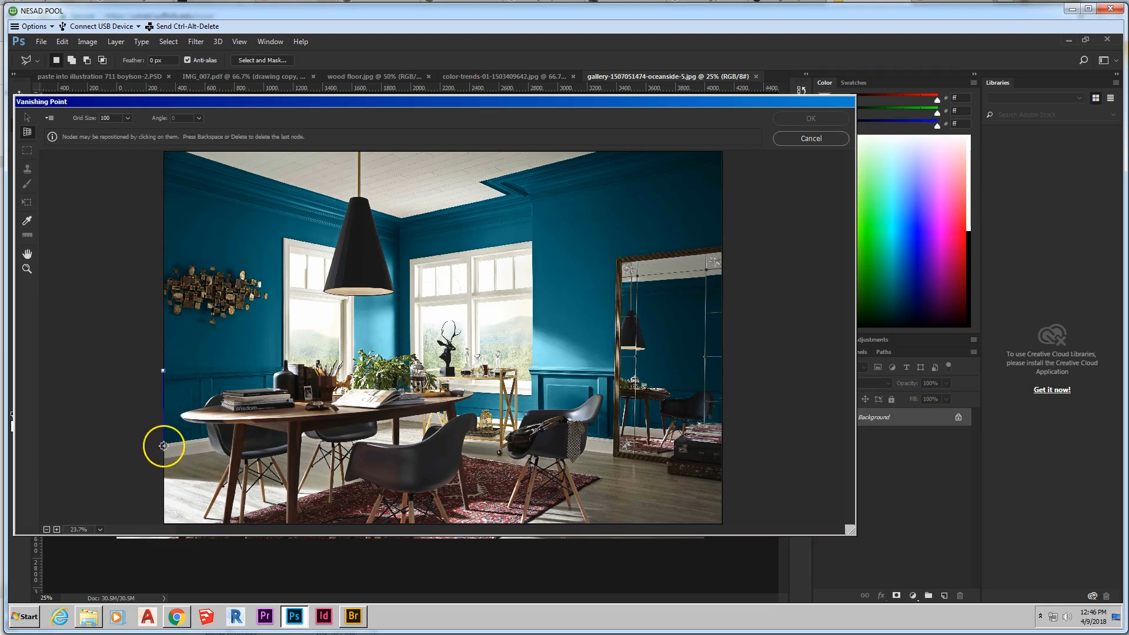
pyautogui.click(163, 445)
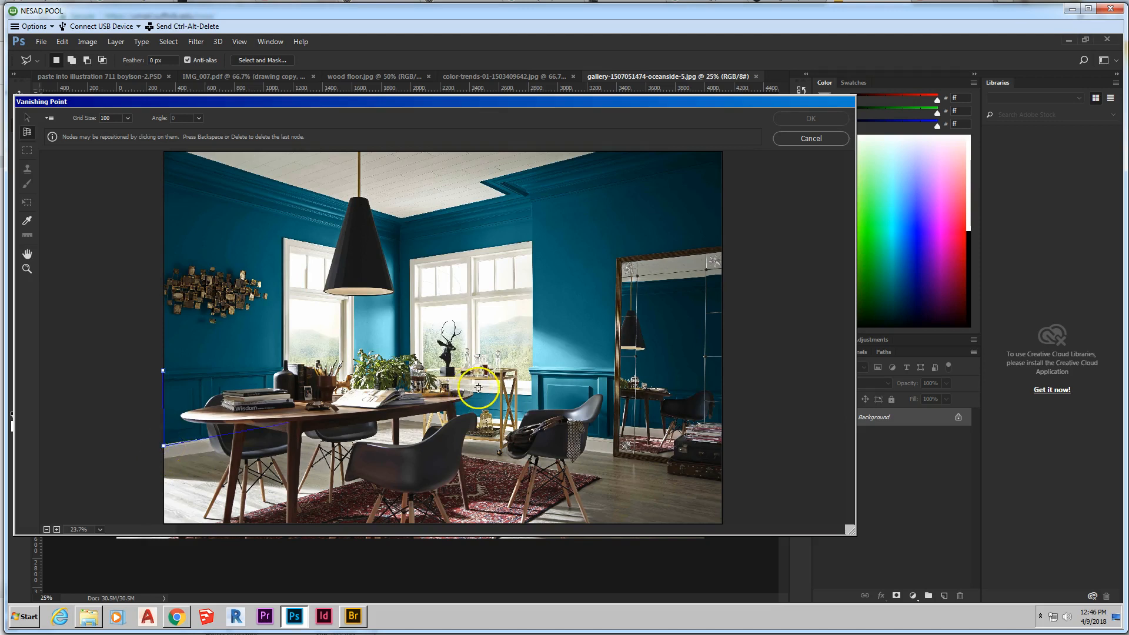
pyautogui.click(406, 406)
pyautogui.click(401, 370)
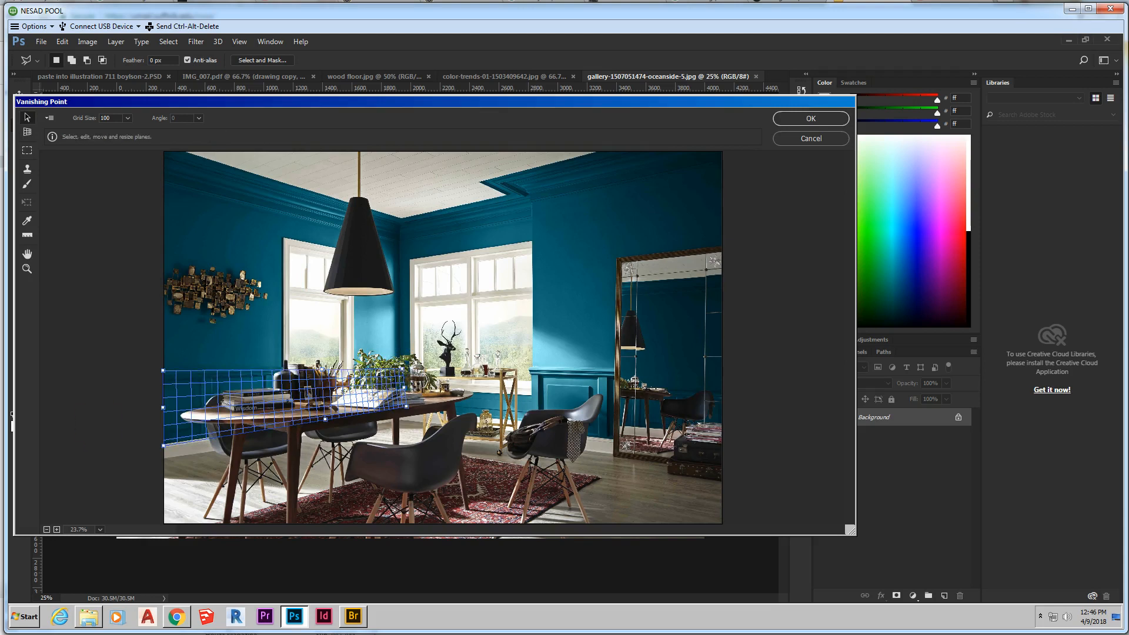
# Step: Adjust the plane's corner nodes so its grid lines up with the left wall's chair rail, baseboard and room corner
pyautogui.moveTo(410, 409); pyautogui.dragTo(403, 408)
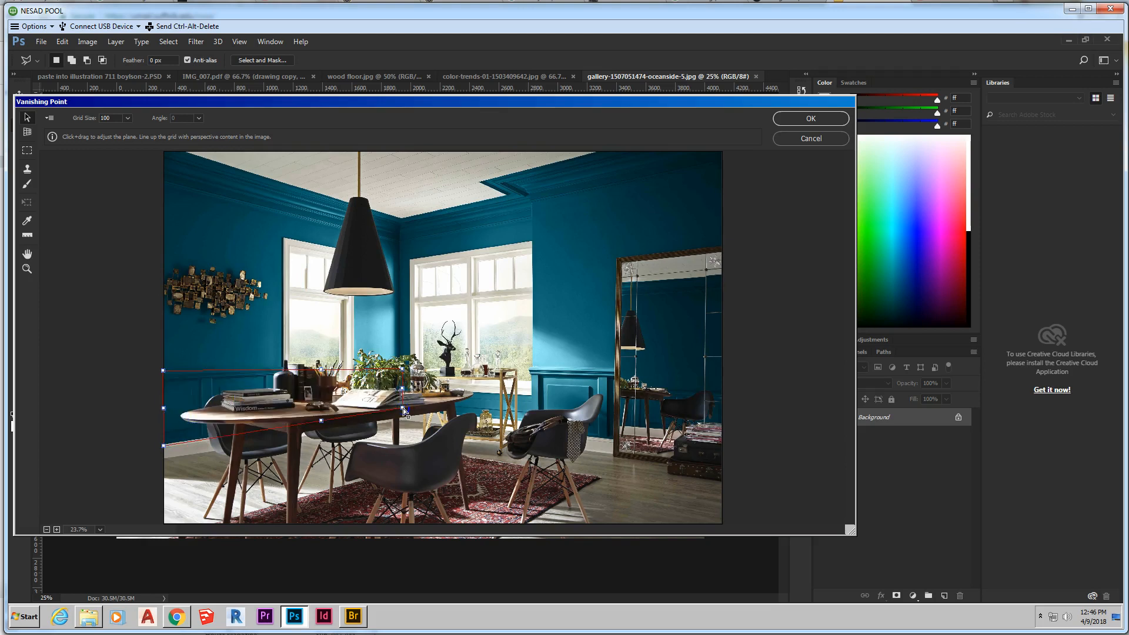
pyautogui.moveTo(403, 370); pyautogui.dragTo(404, 368)
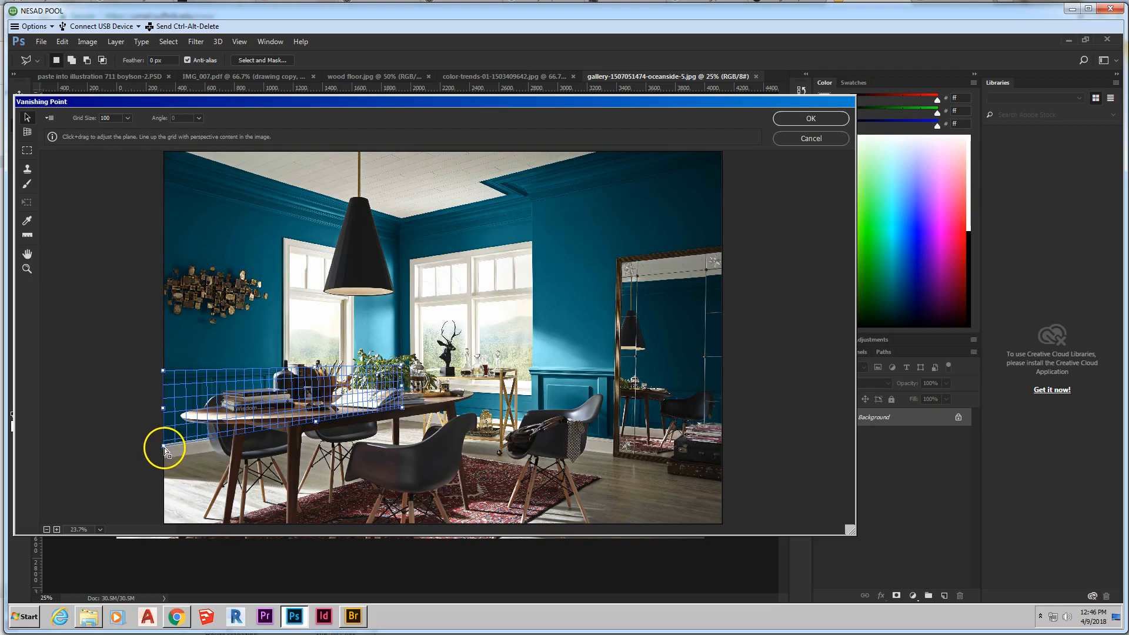
pyautogui.moveTo(164, 447); pyautogui.dragTo(164, 445)
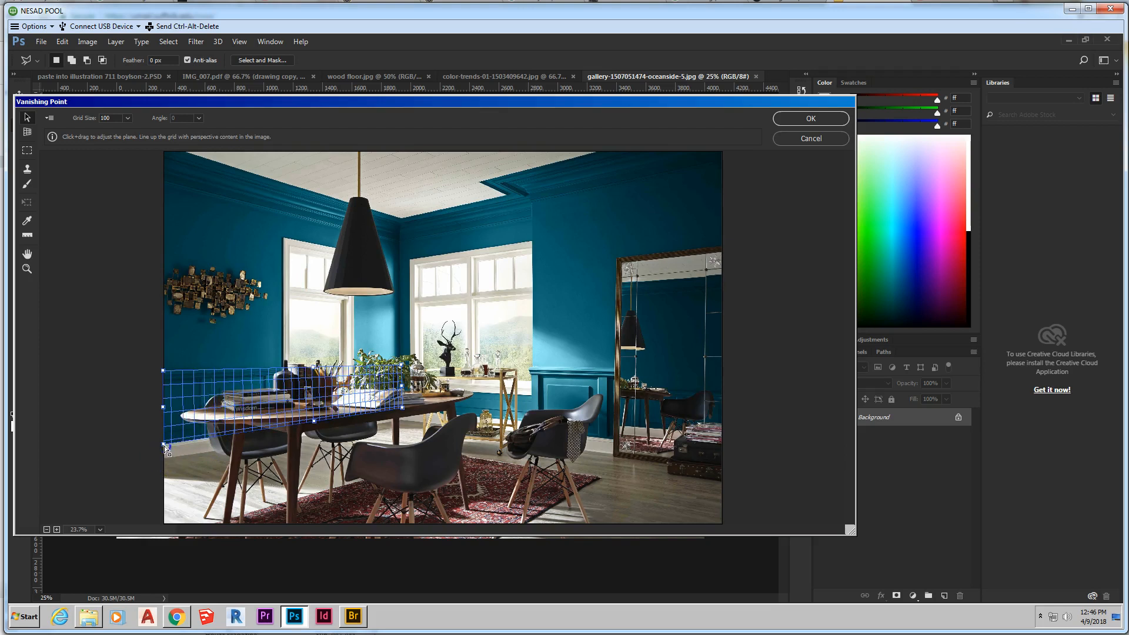
pyautogui.moveTo(164, 377); pyautogui.dragTo(164, 381)
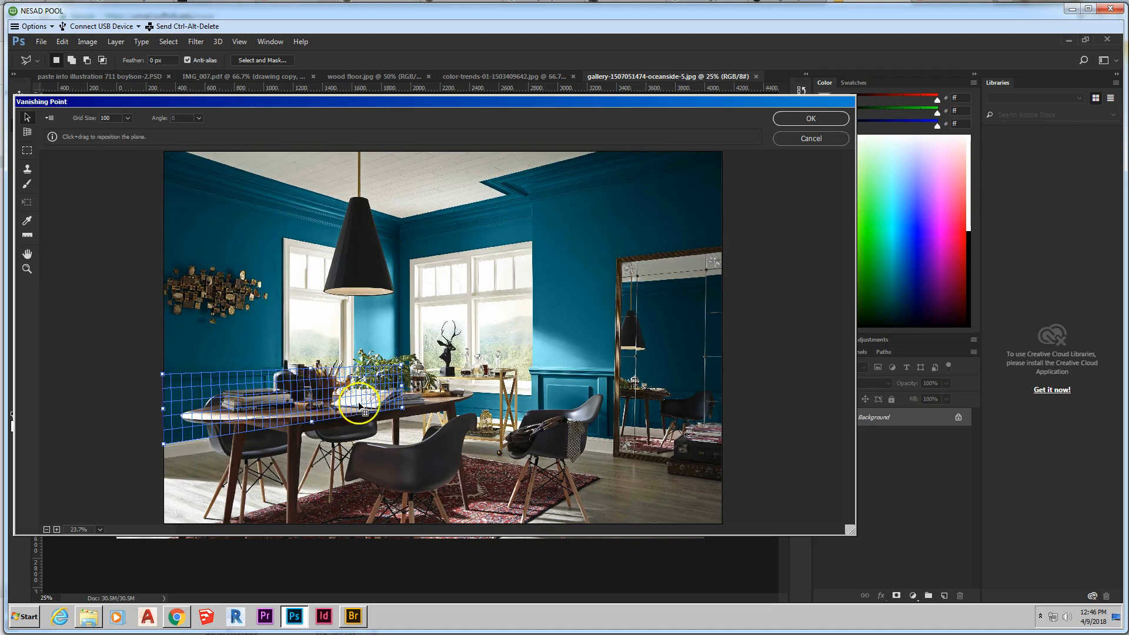
pyautogui.moveTo(404, 410); pyautogui.dragTo(405, 409)
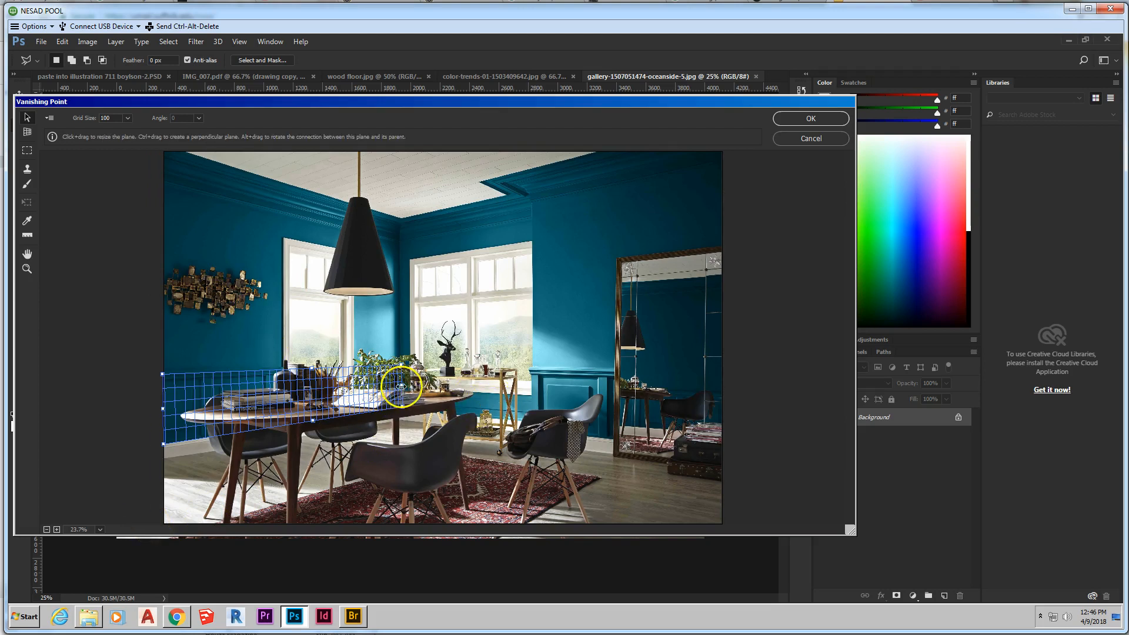
# Step: Tear off a perpendicular plane from the room corner along the window wall's wainscot, ending at the window's right edge
pyautogui.press('ctrl')
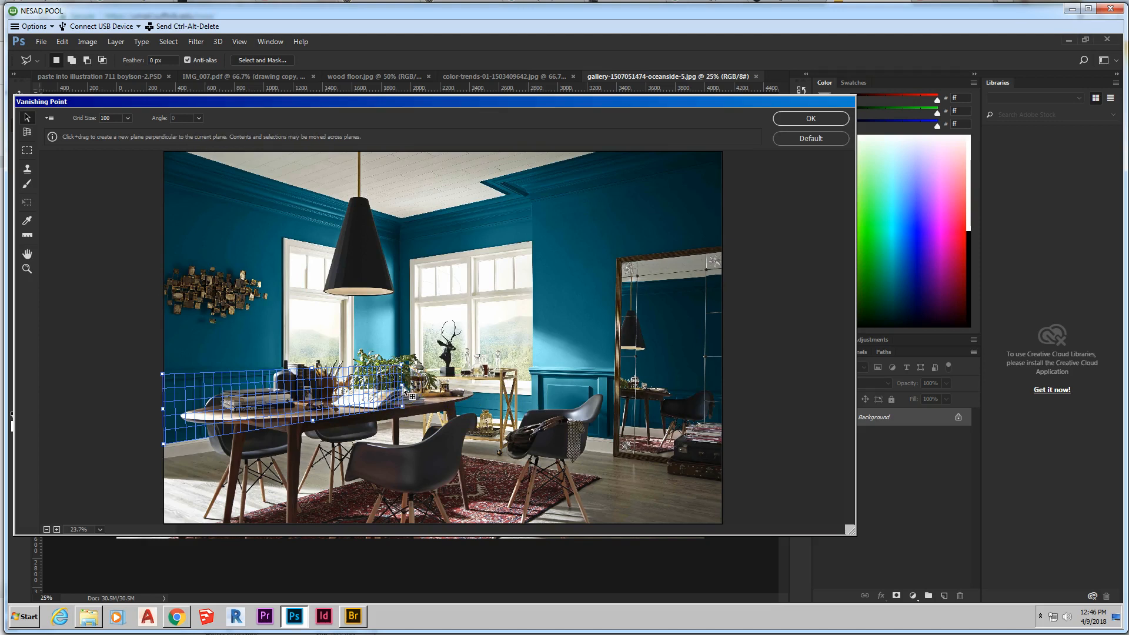
pyautogui.moveTo(403, 388); pyautogui.dragTo(532, 394)
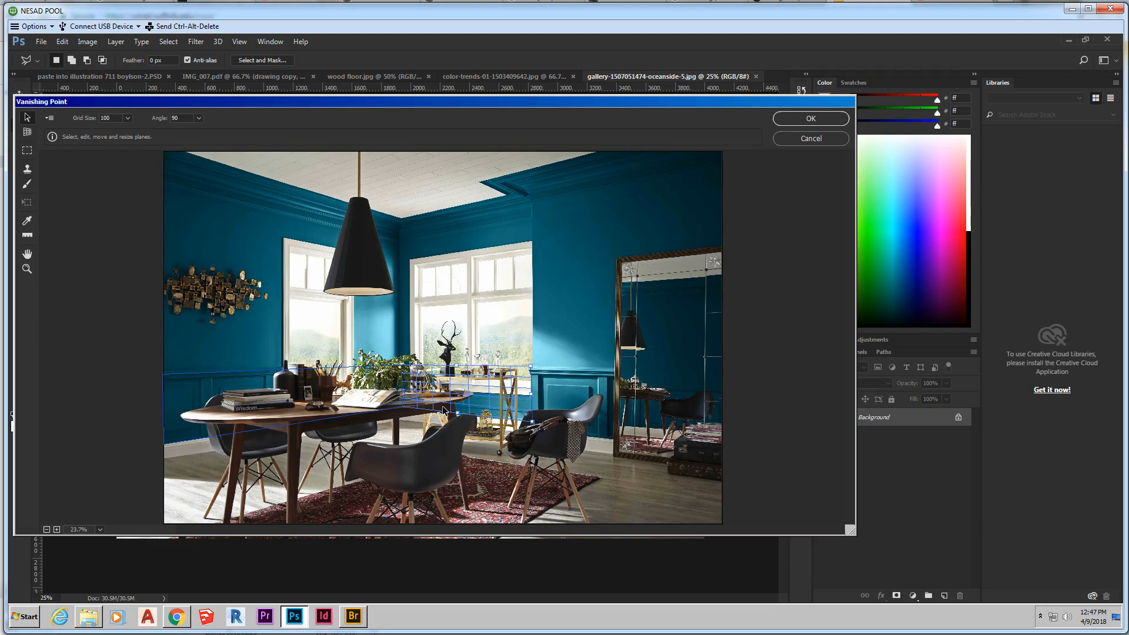
pyautogui.scroll(2, 444, 410)
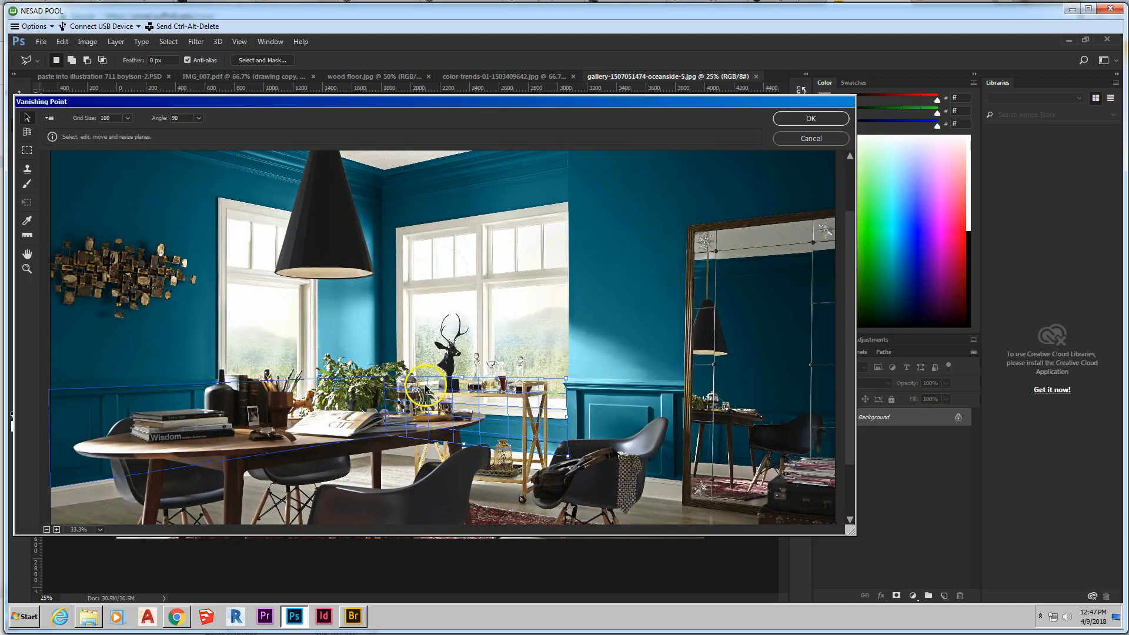
pyautogui.moveTo(462, 377); pyautogui.dragTo(465, 379)
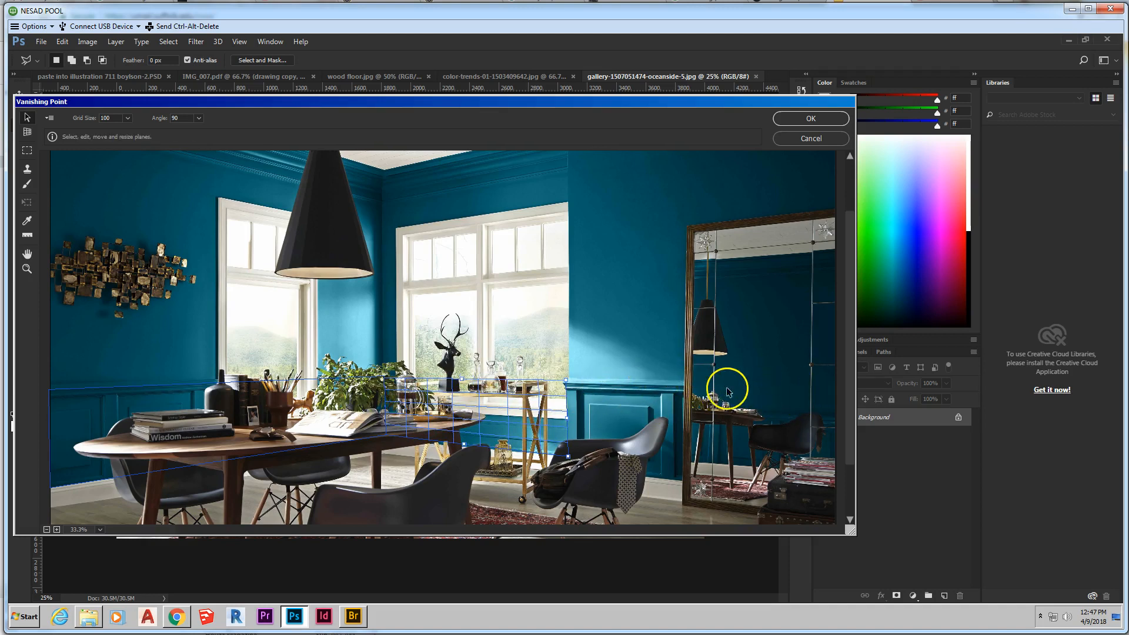
# Step: Create a separate perspective plane over the right wall's wainscot, extending across the mirror, and accept the Vanishing Point planes
pyautogui.click(27, 132)
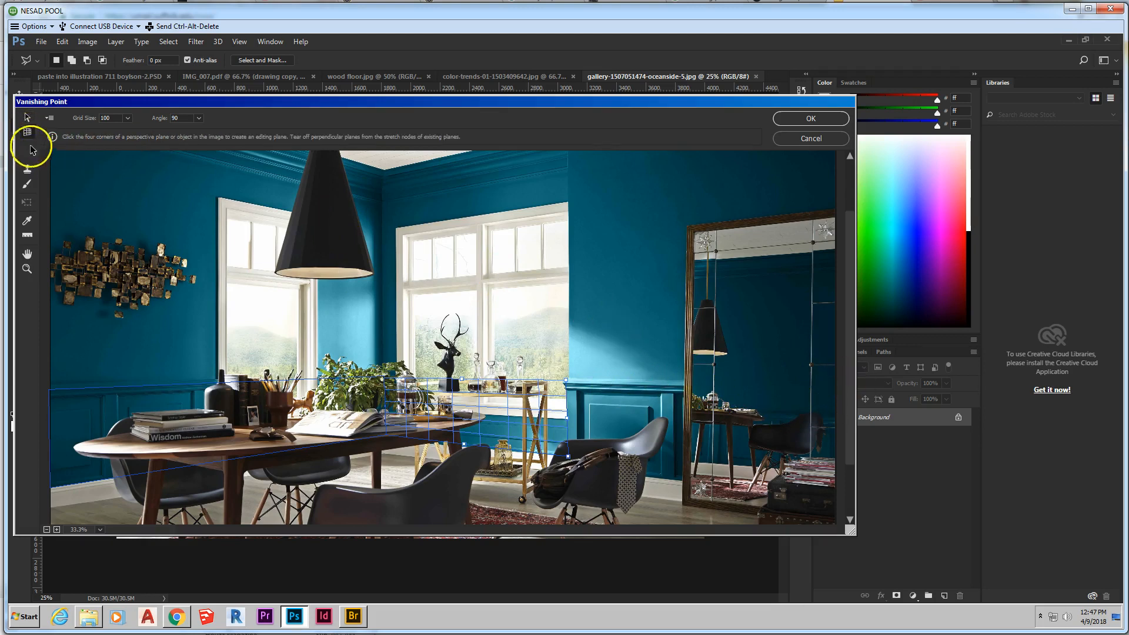
pyautogui.click(569, 375)
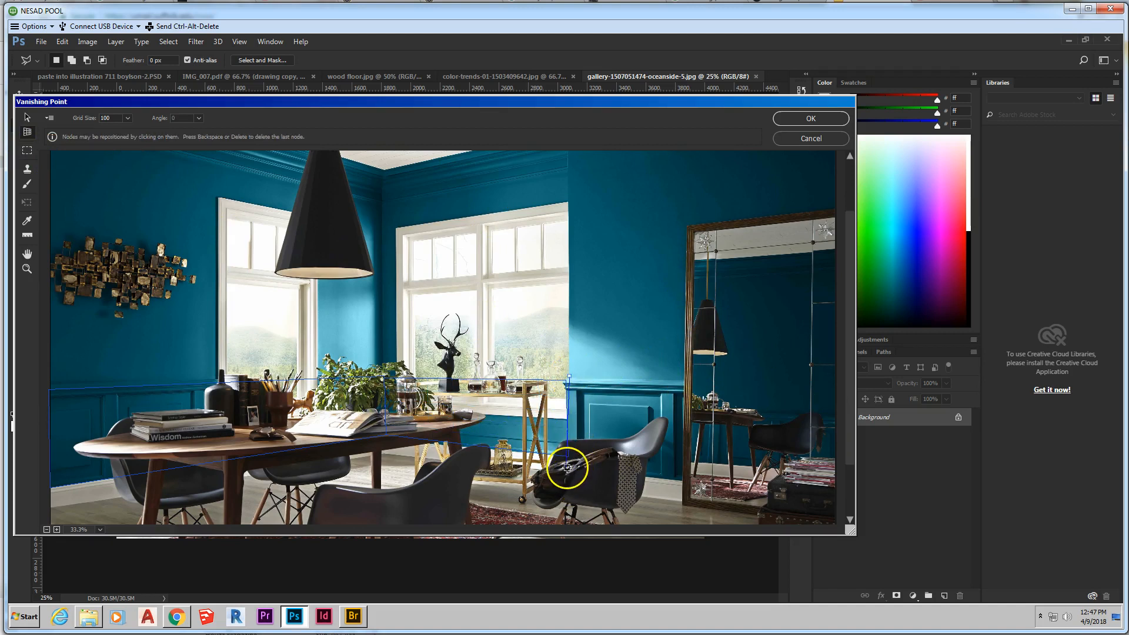
pyautogui.click(570, 468)
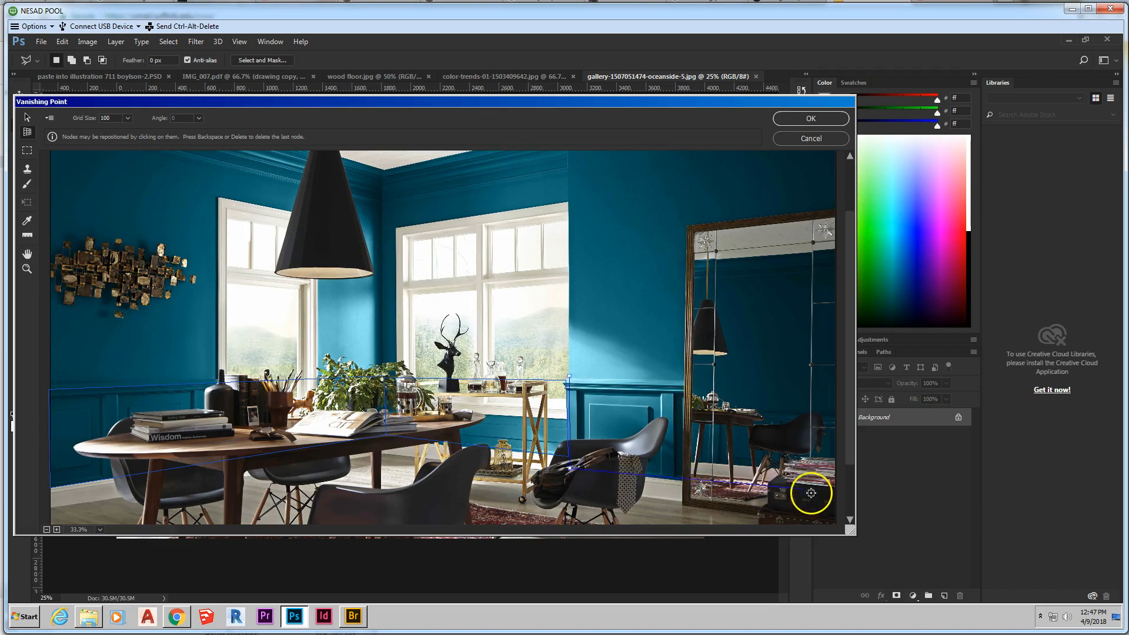
pyautogui.click(830, 495)
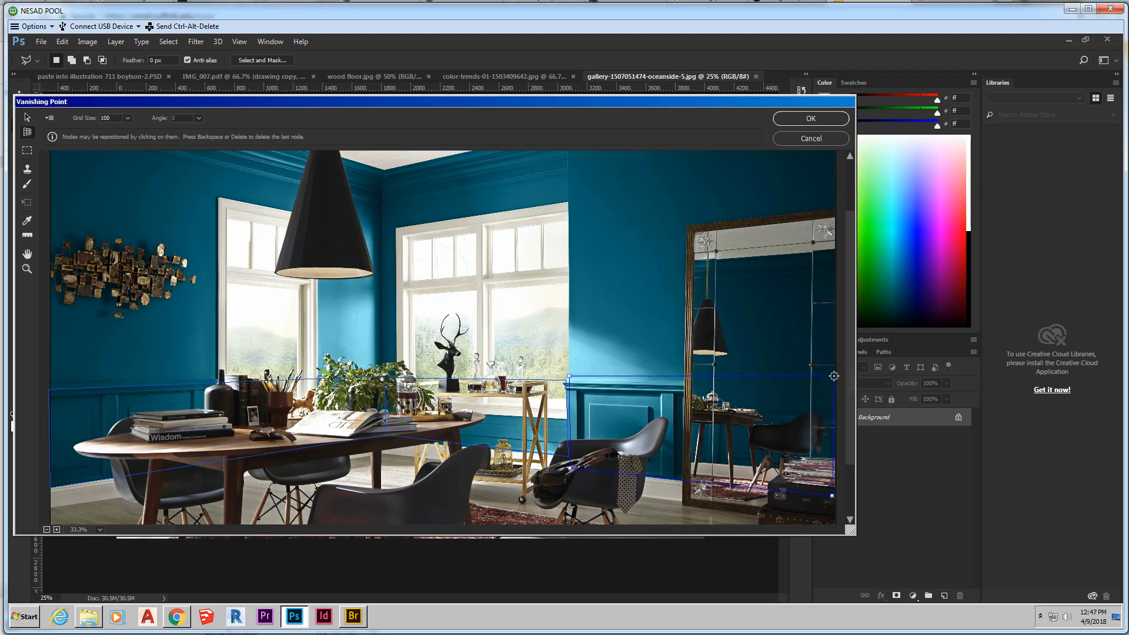
pyautogui.click(831, 375)
pyautogui.click(752, 496)
pyautogui.click(284, 471)
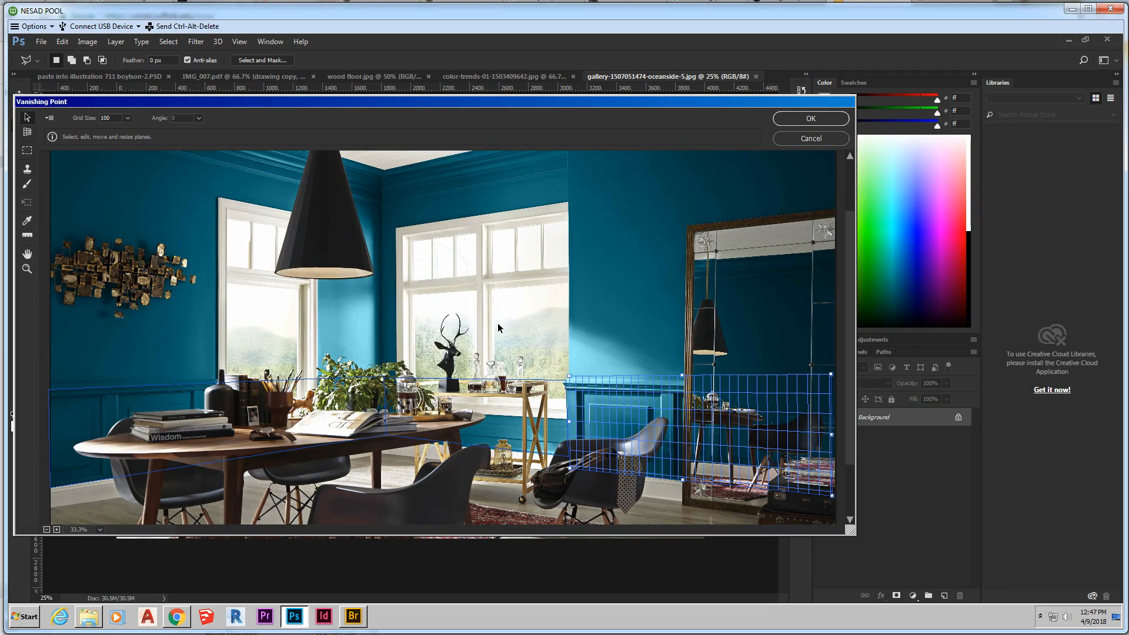
pyautogui.click(614, 287)
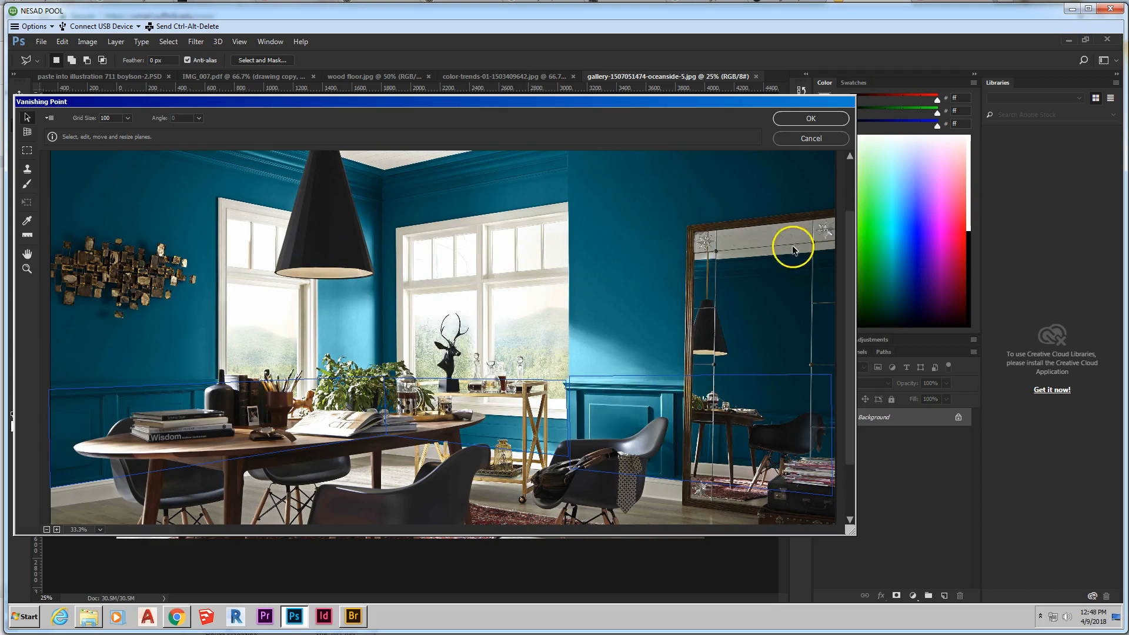
pyautogui.click(811, 118)
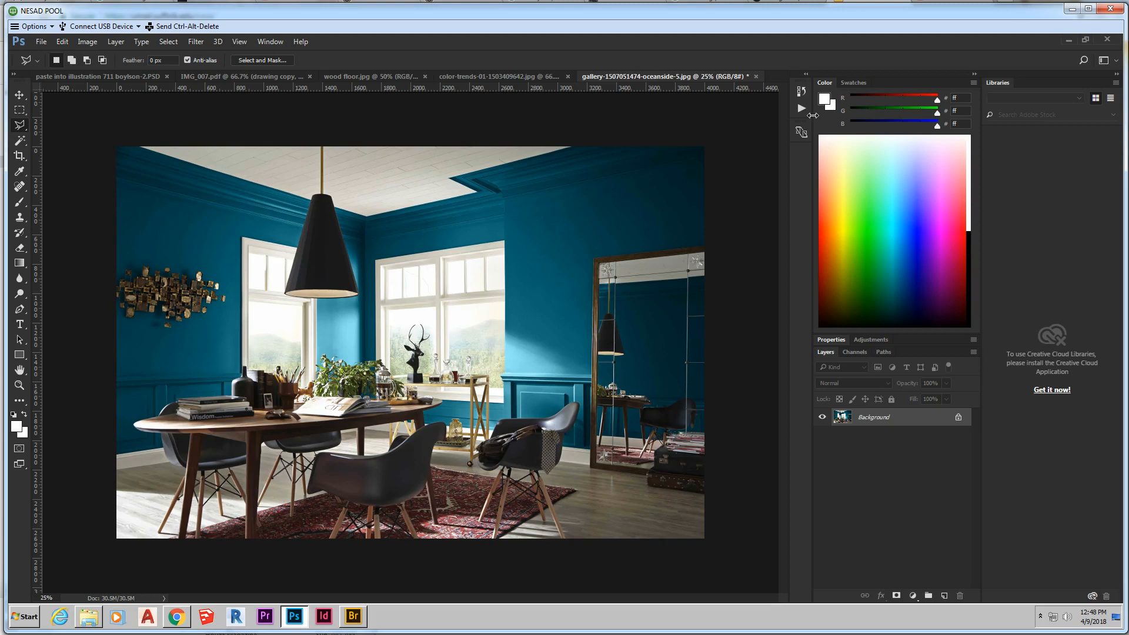
# Step: Outline the visible left wall wainscot with the Polygonal Lasso, following the table, books and chair edges
pyautogui.click(16, 125)
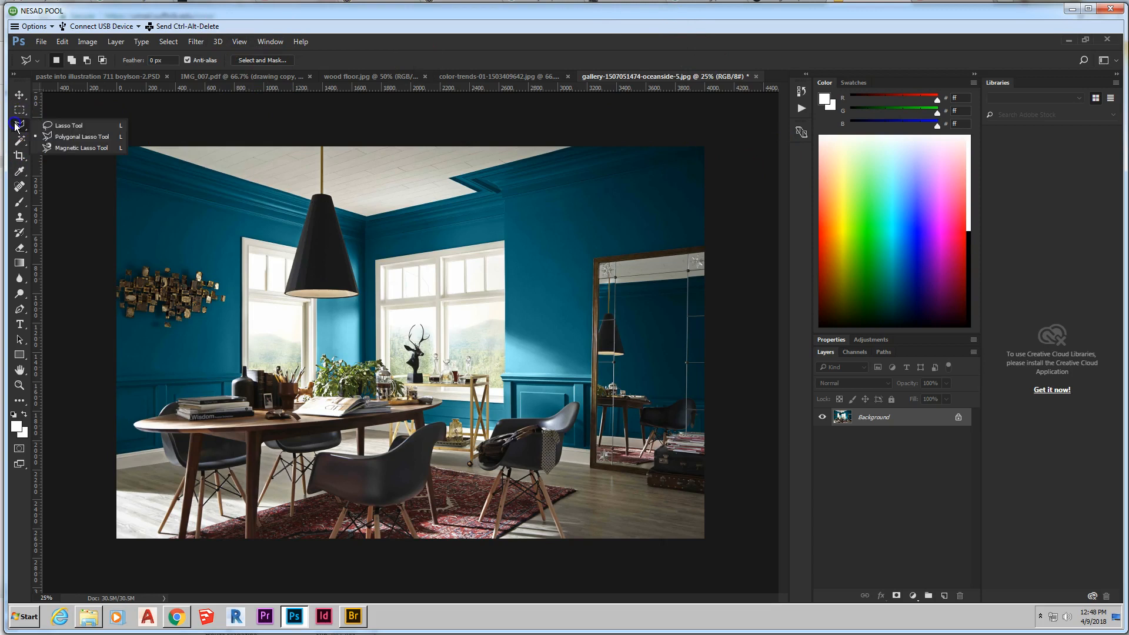
pyautogui.click(74, 136)
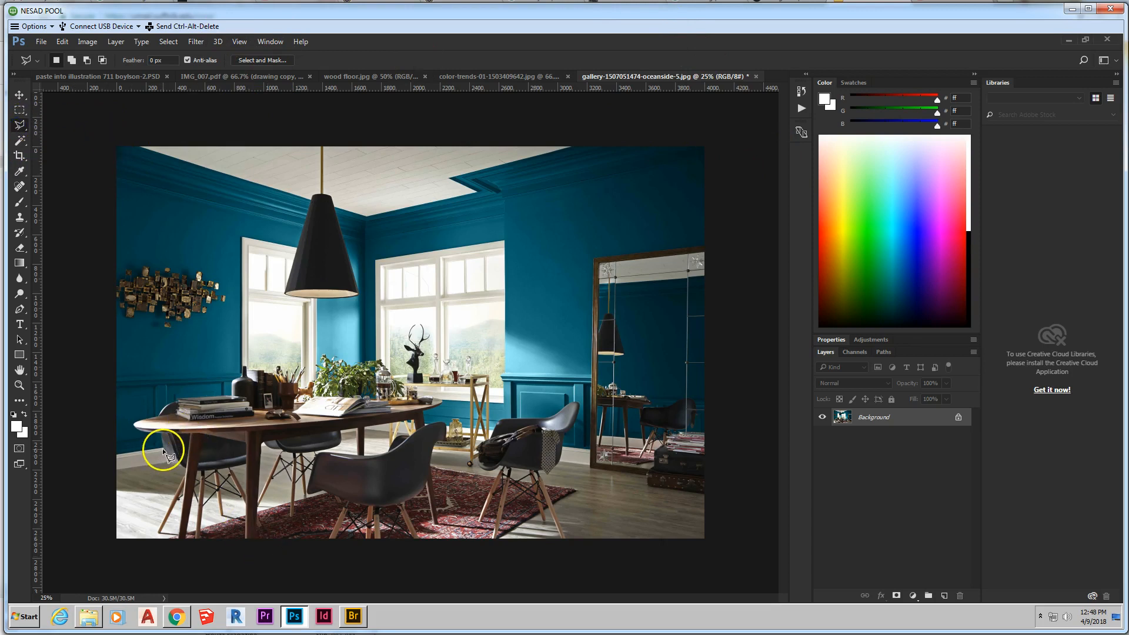
pyautogui.click(134, 425)
pyautogui.click(157, 418)
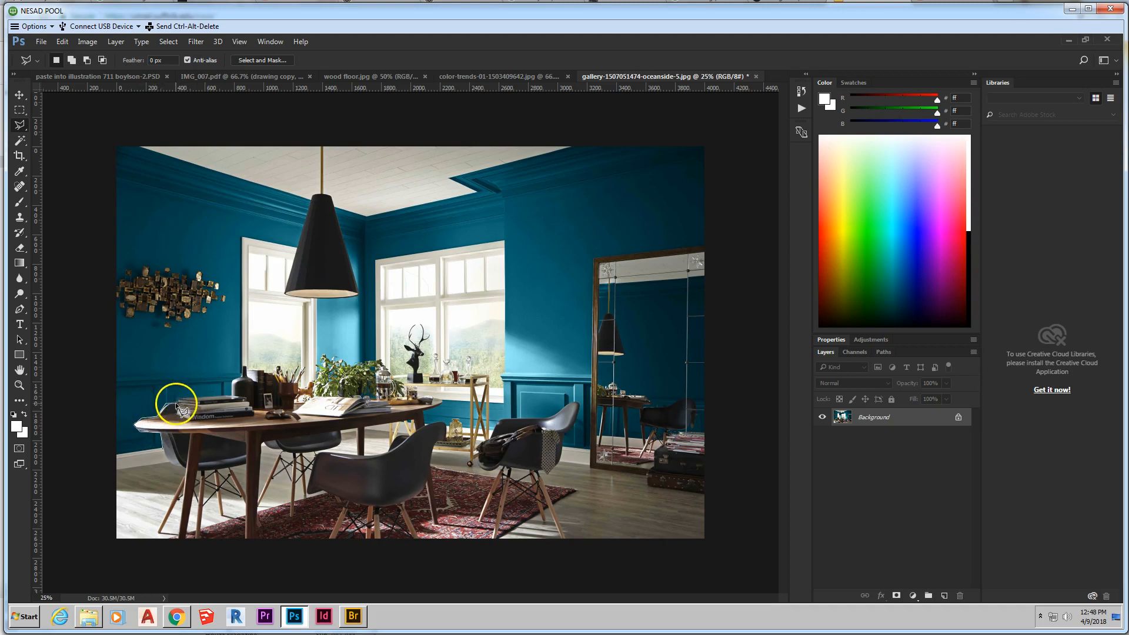
pyautogui.click(177, 396)
pyautogui.click(117, 376)
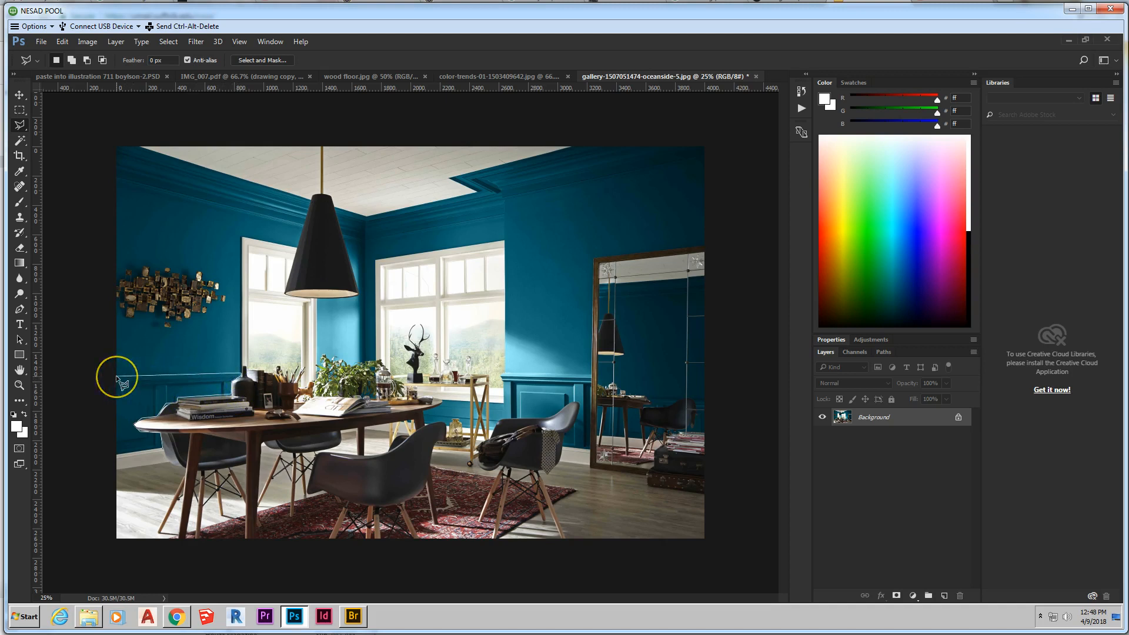
pyautogui.click(125, 423)
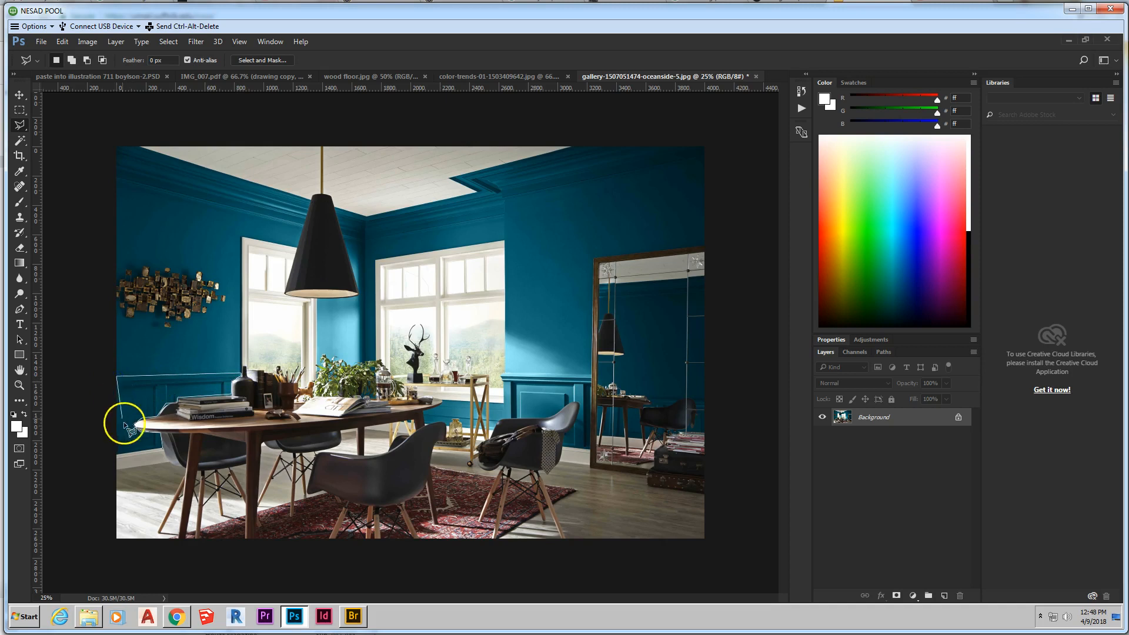
pyautogui.click(117, 456)
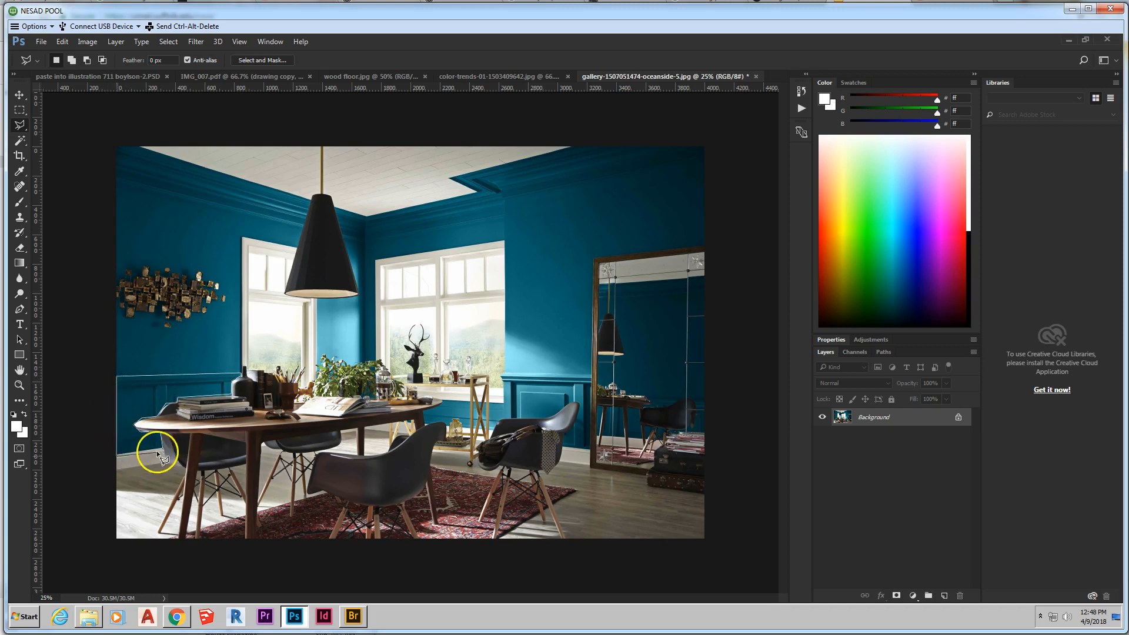
pyautogui.doubleClick(162, 450)
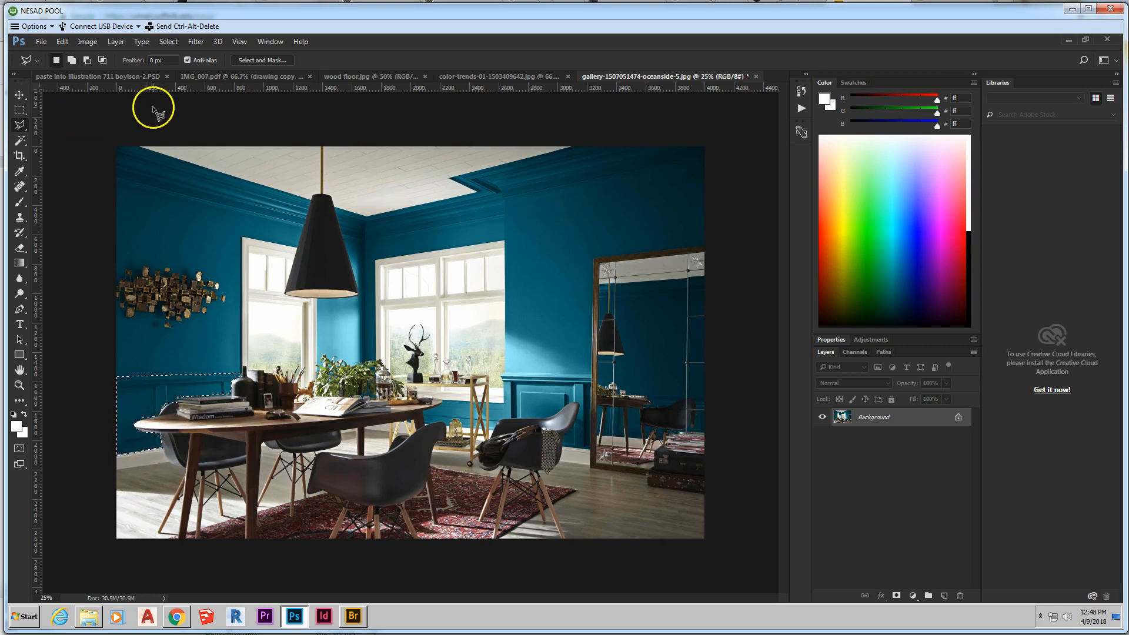
# Step: Save the left wall selection as a new channel named "wainscot south"
pyautogui.click(168, 42)
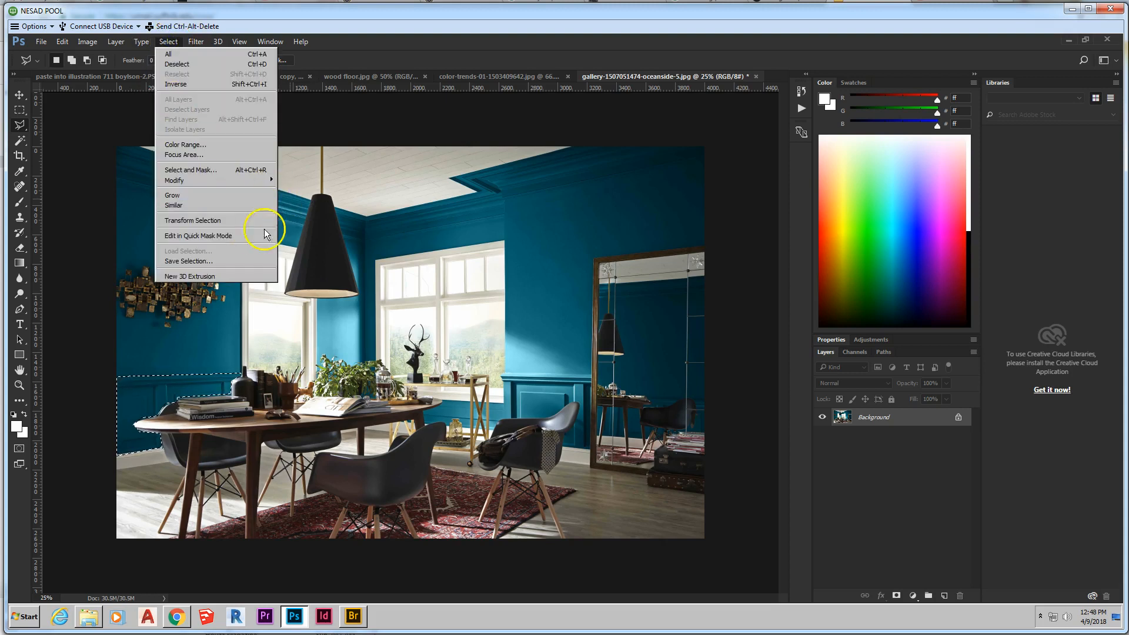
pyautogui.click(229, 261)
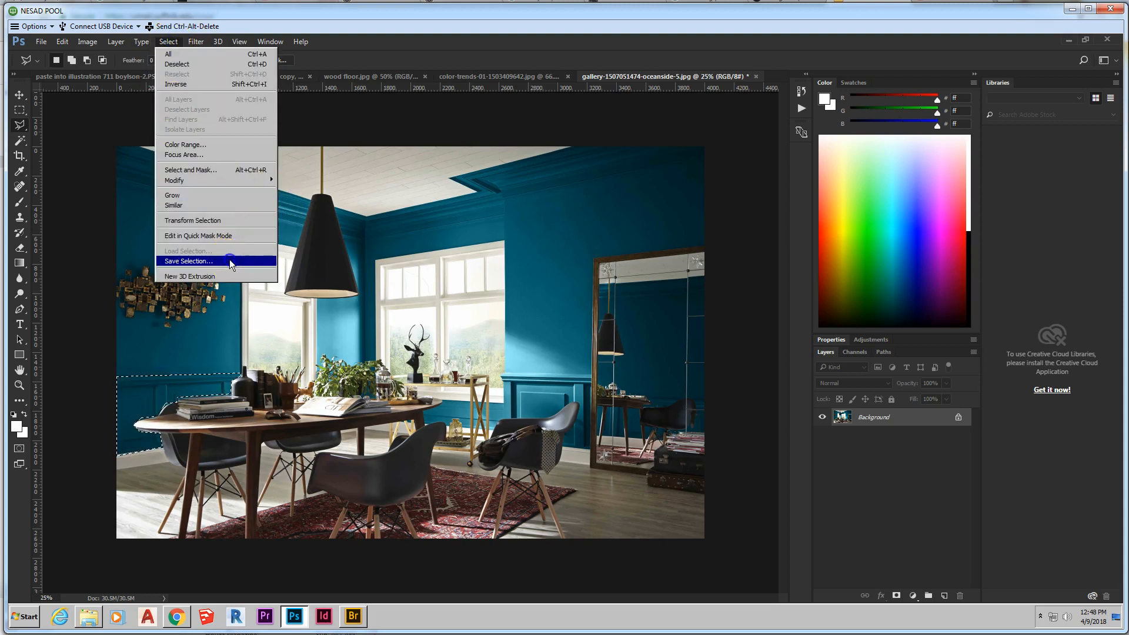
pyautogui.write('wains')
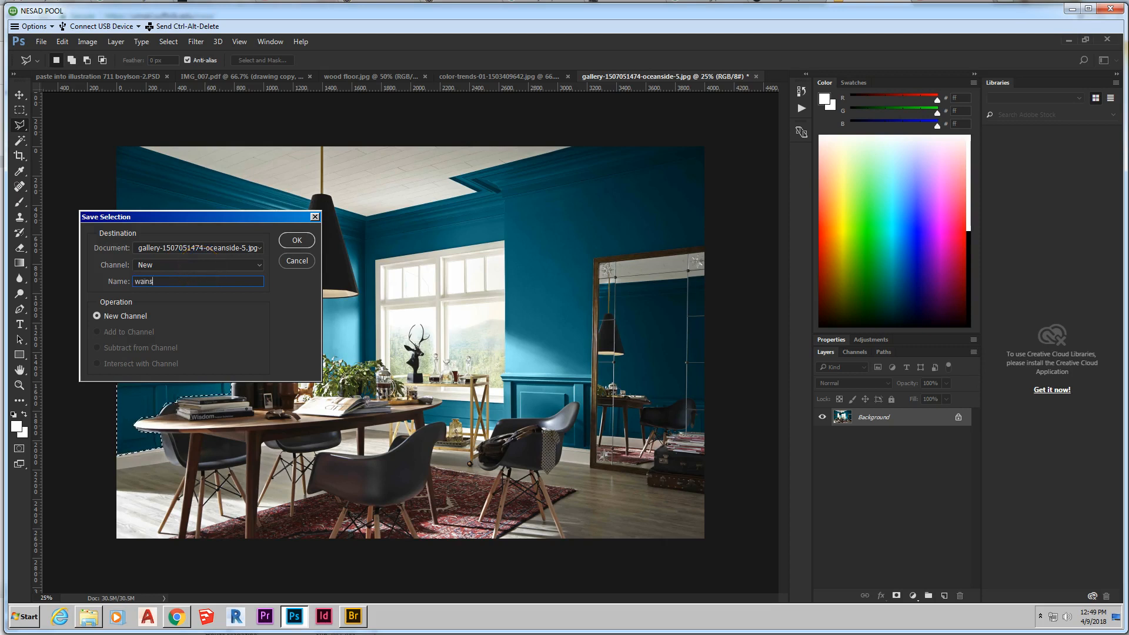
pyautogui.write('cot south')
pyautogui.click(299, 239)
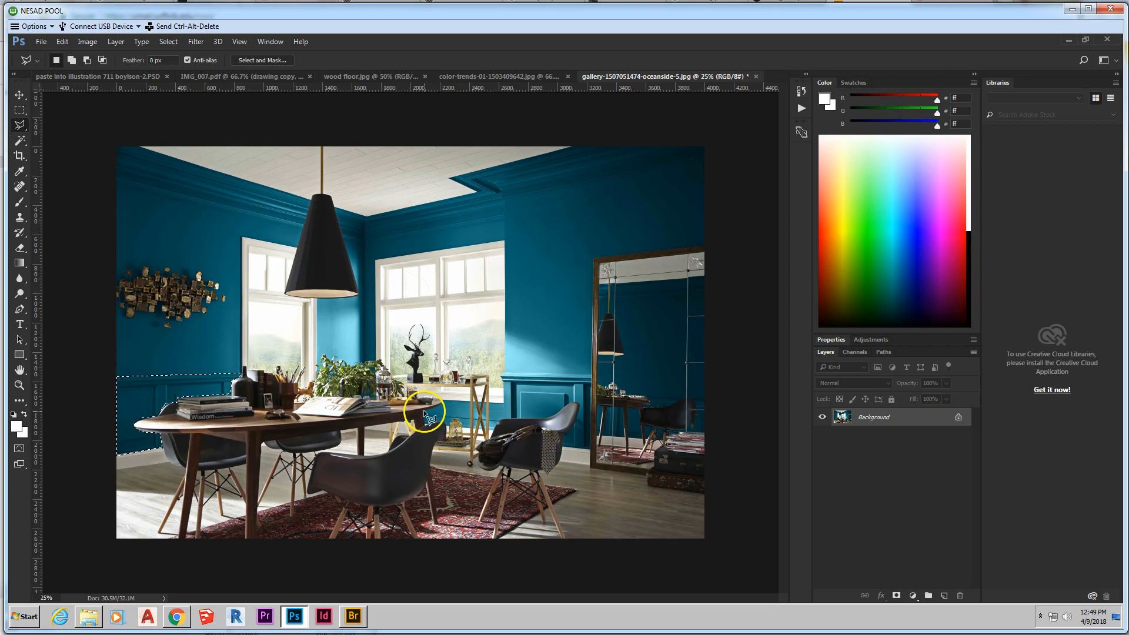
# Step: Deselect, and outline the wainscot area below the window, between the table and the right chair, with the Polygonal Lasso
pyautogui.hotkey('ctrl', 'd')
pyautogui.click(446, 424)
pyautogui.click(459, 417)
pyautogui.click(492, 430)
pyautogui.click(500, 418)
pyautogui.click(503, 405)
pyautogui.click(425, 411)
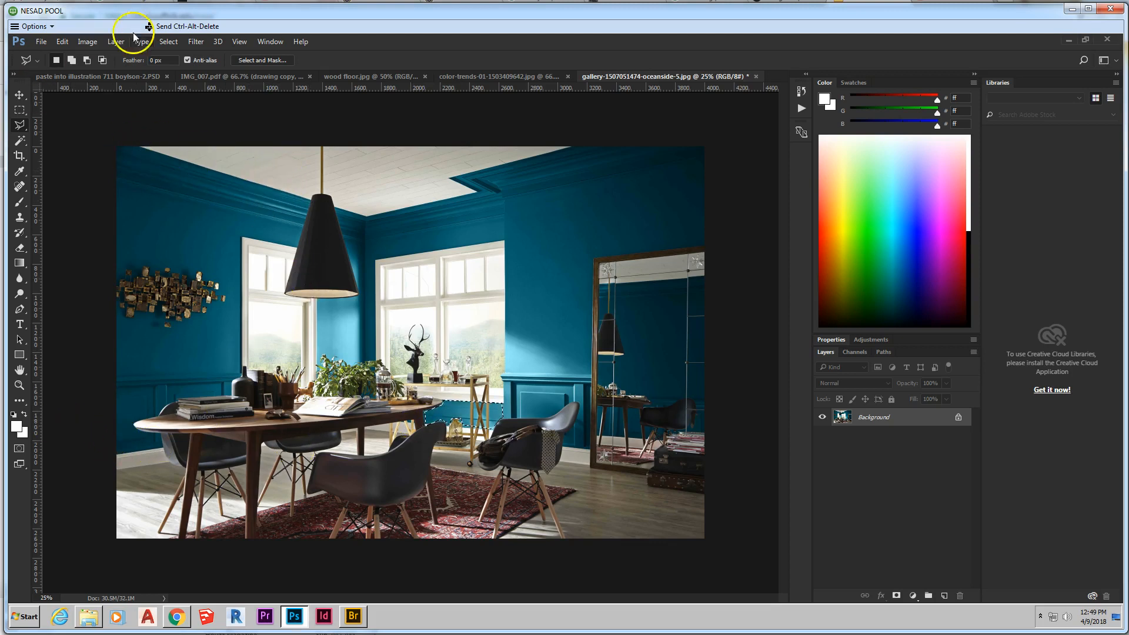
# Step: Save the selection of the wainscot below the window as a new channel named "wainscot east 1"
pyautogui.click(167, 41)
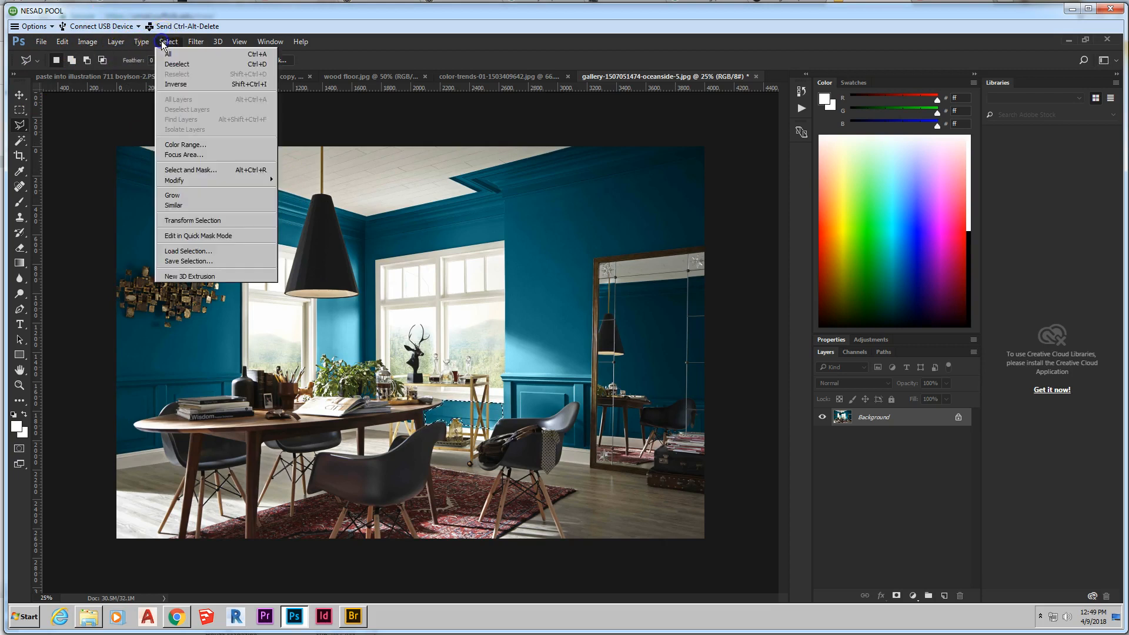
pyautogui.click(184, 261)
pyautogui.write('wa')
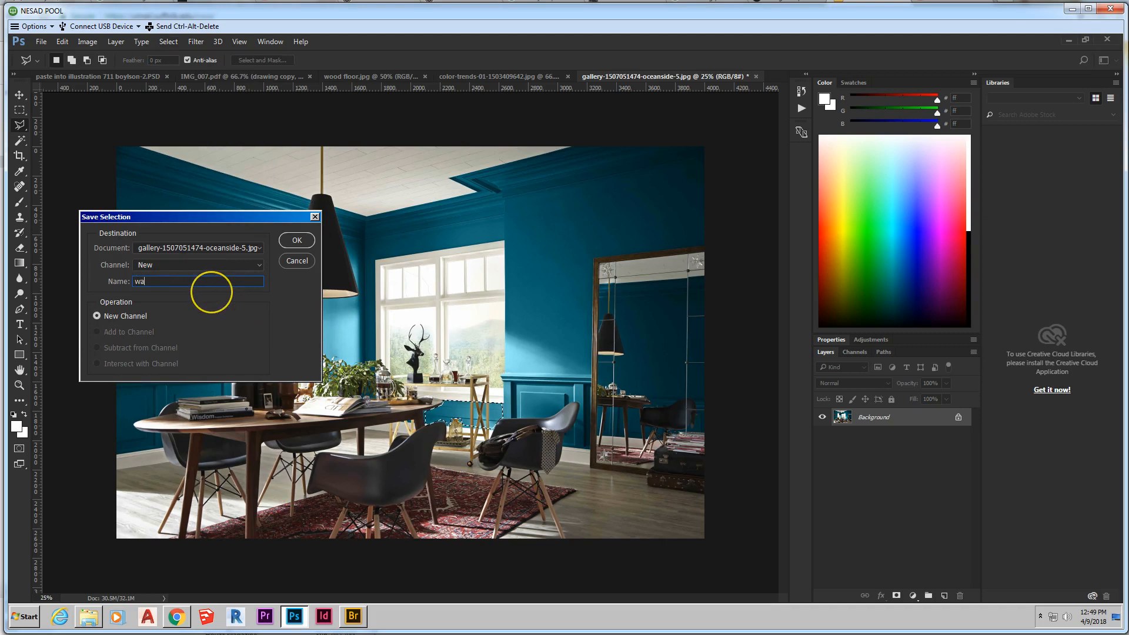
pyautogui.write('inscot east 1')
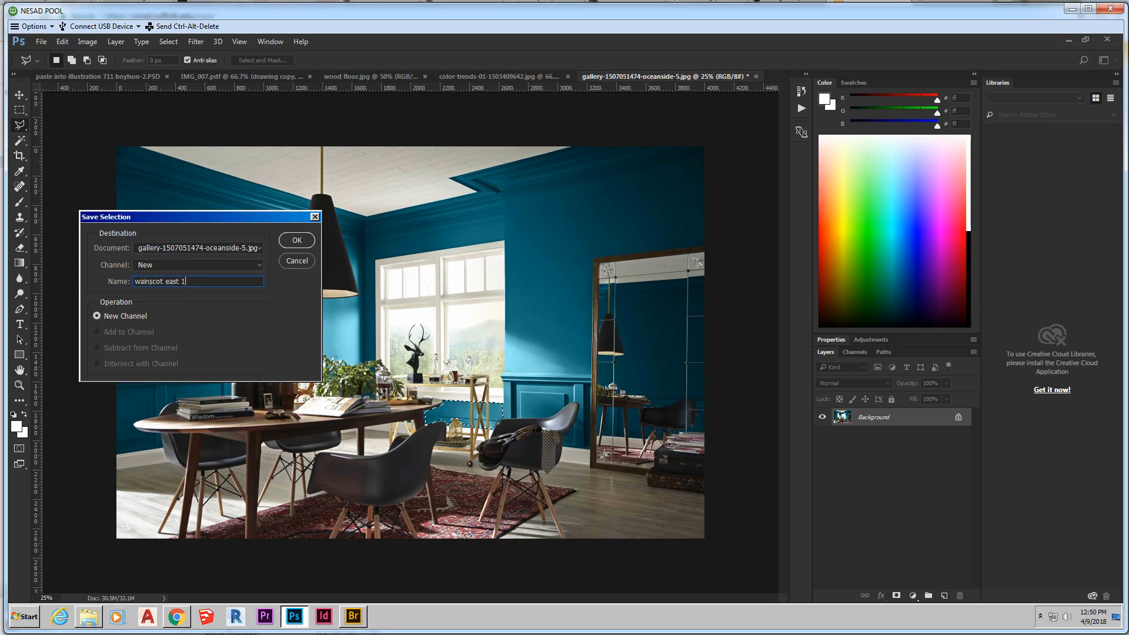
pyautogui.press('Return')
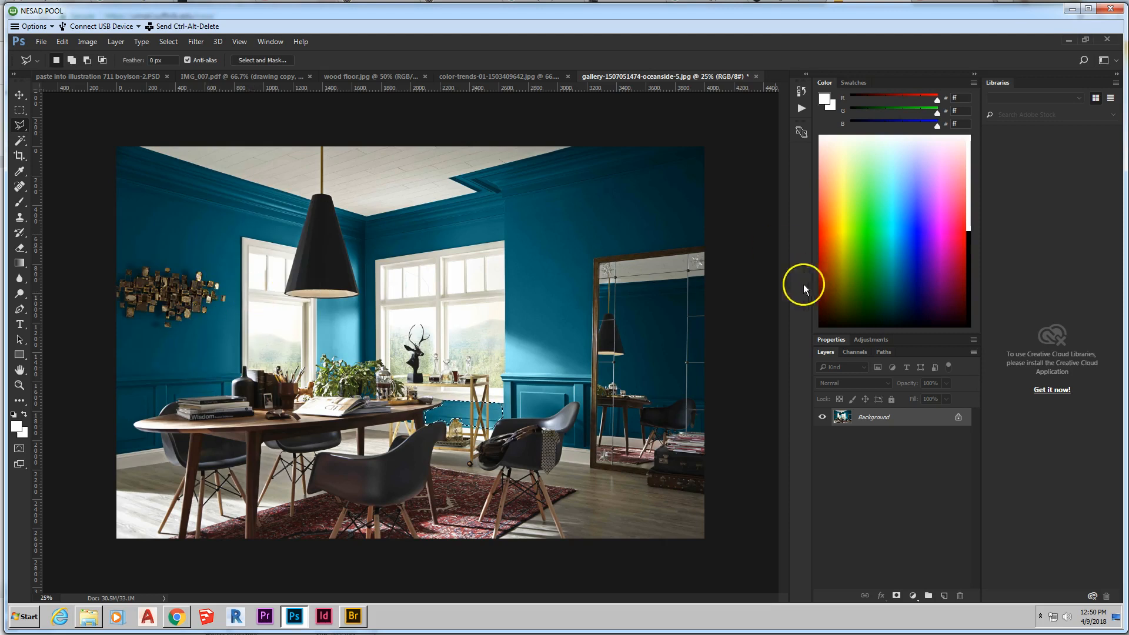
# Step: Outline the right wall's wainscot with the Polygonal Lasso, following the chair's edge and extending across the mirror to the photo's right edge
pyautogui.click(504, 371)
pyautogui.click(508, 419)
pyautogui.click(597, 451)
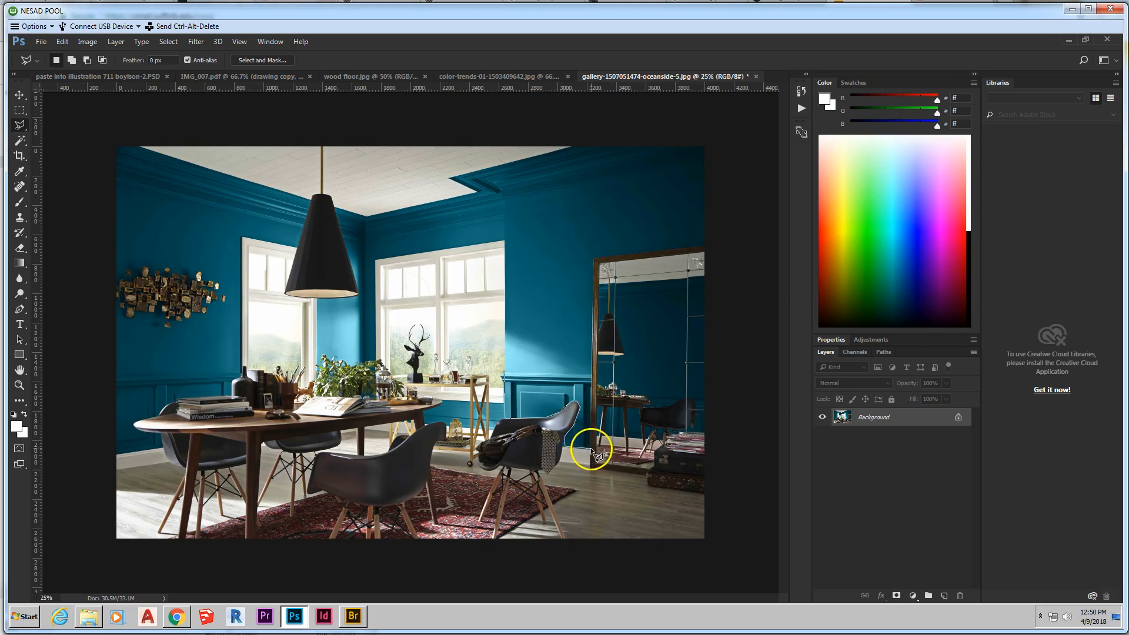
pyautogui.click(703, 456)
pyautogui.click(704, 391)
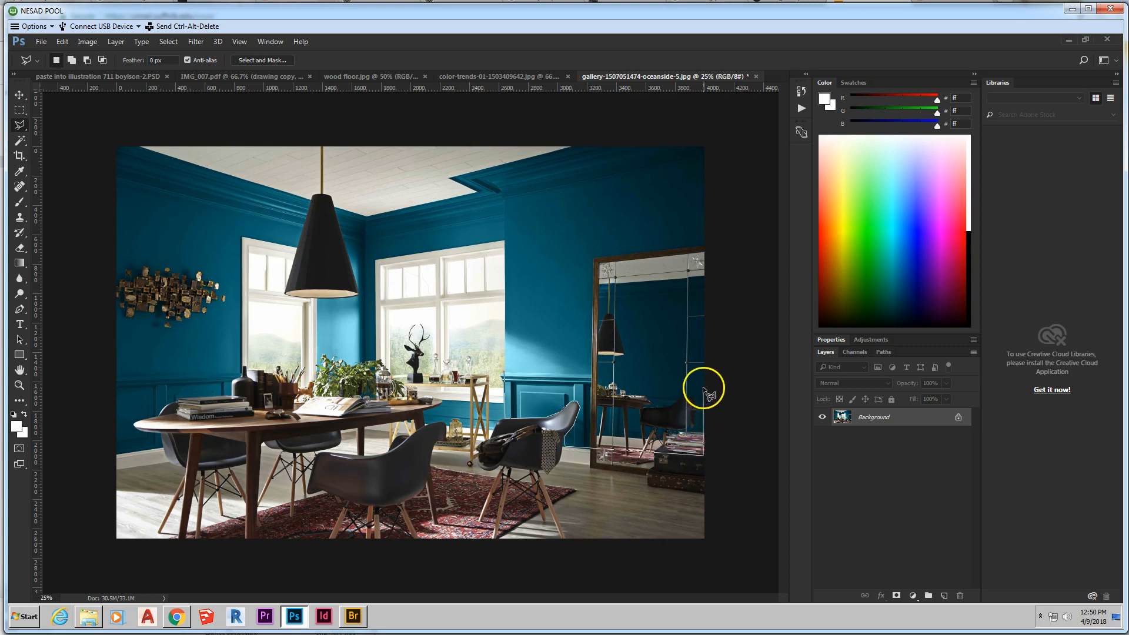
pyautogui.click(704, 372)
pyautogui.doubleClick(504, 372)
# Step: Save the right wall's wainscot selection as a new channel named "wainscot east 3"
pyautogui.click(168, 42)
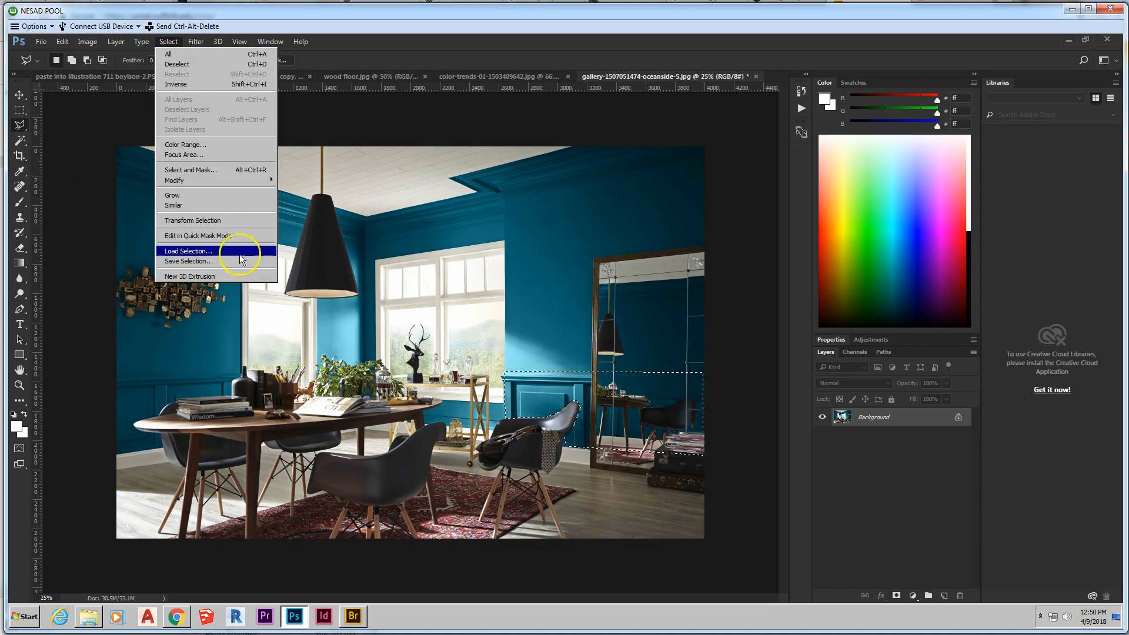
pyautogui.click(224, 262)
pyautogui.write('wai')
pyautogui.press('BackSpace')
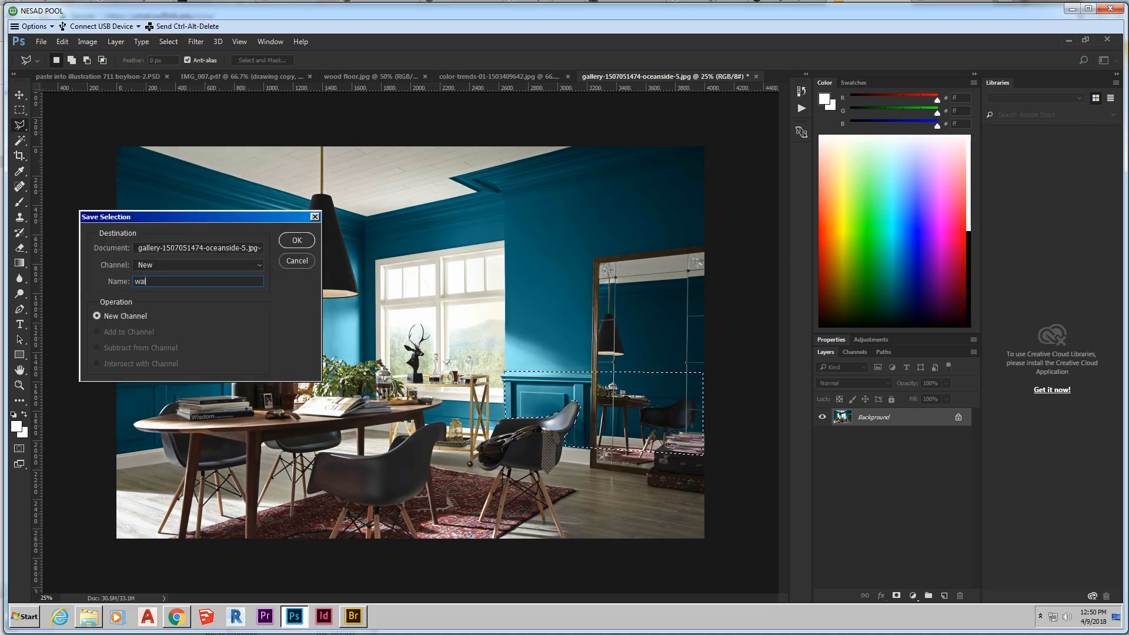
pyautogui.write('inscot eats')
pyautogui.press('BackSpace')
pyautogui.press('BackSpace')
pyautogui.write('st 3')
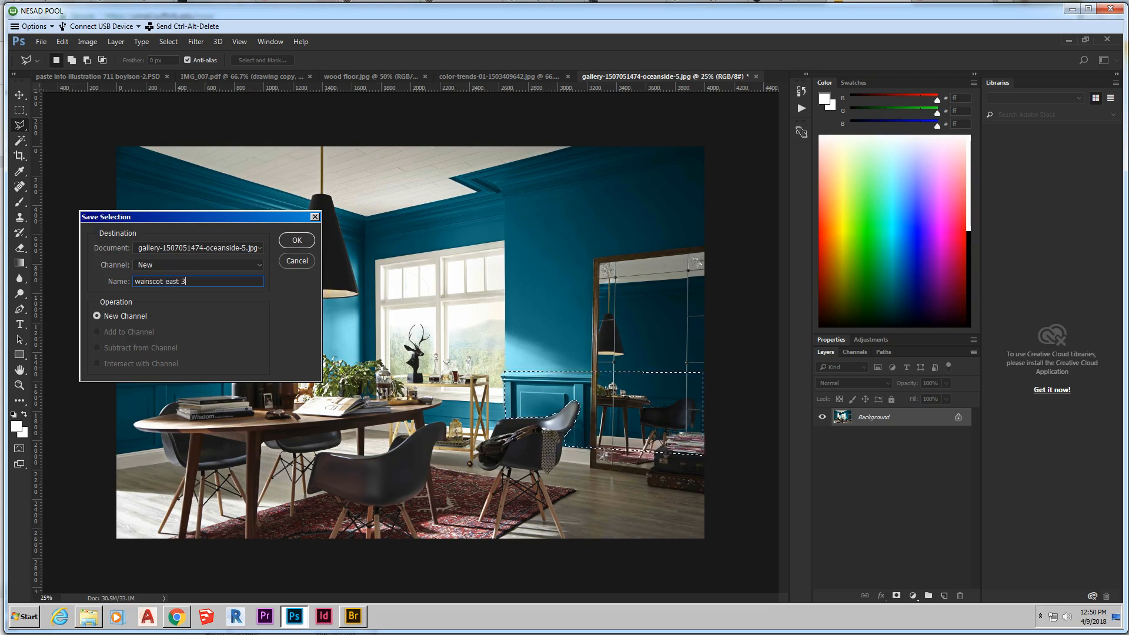
pyautogui.press('Return')
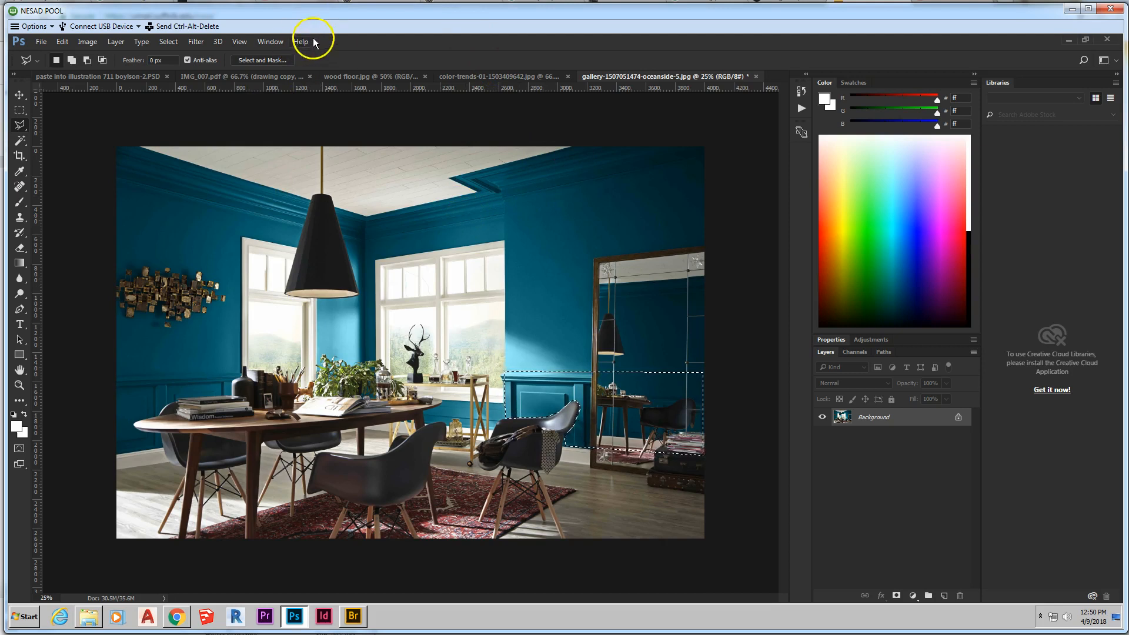
# Step: Deselect, and examine the saved channels wainscot south, wainscot east 1 and wainscot east 3 one after another
pyautogui.click(405, 213)
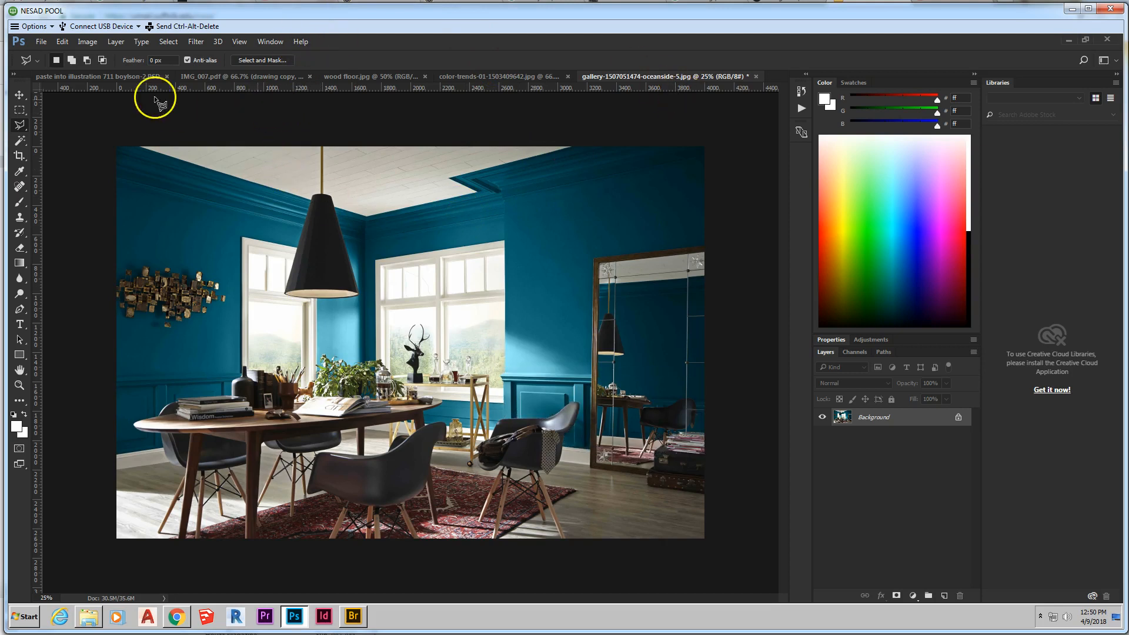
pyautogui.click(168, 43)
pyautogui.click(169, 42)
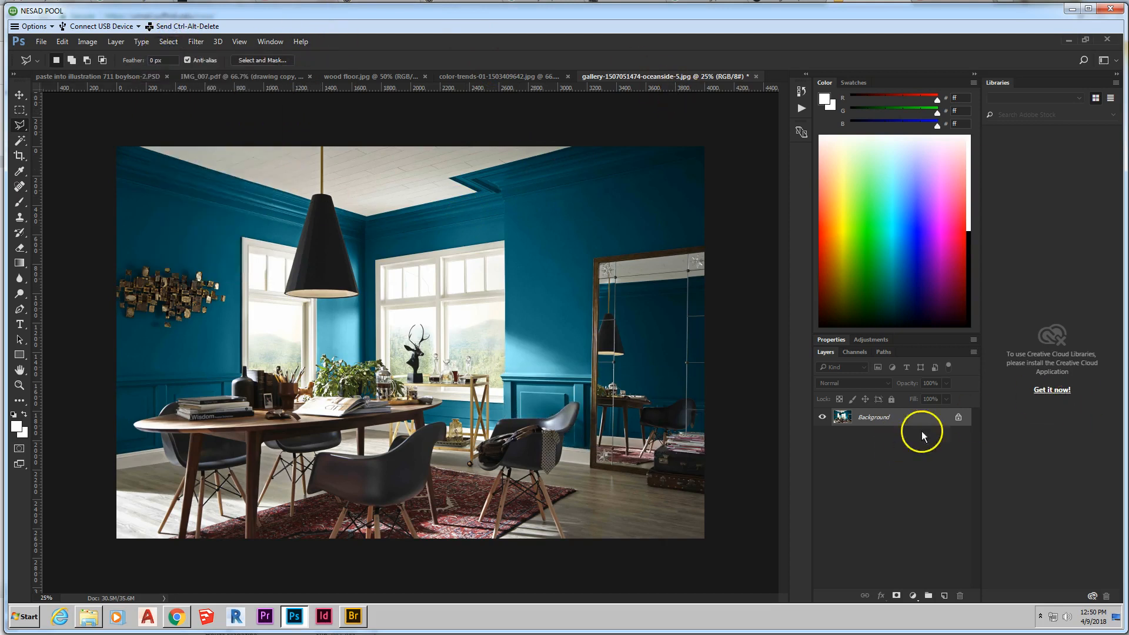
pyautogui.click(861, 356)
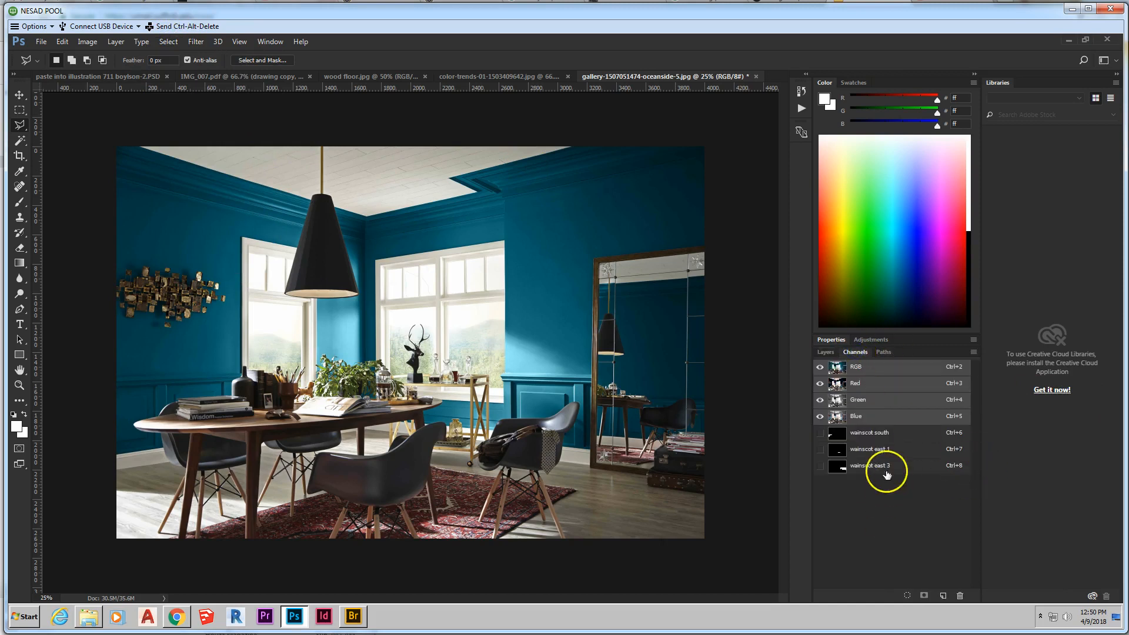
pyautogui.click(884, 435)
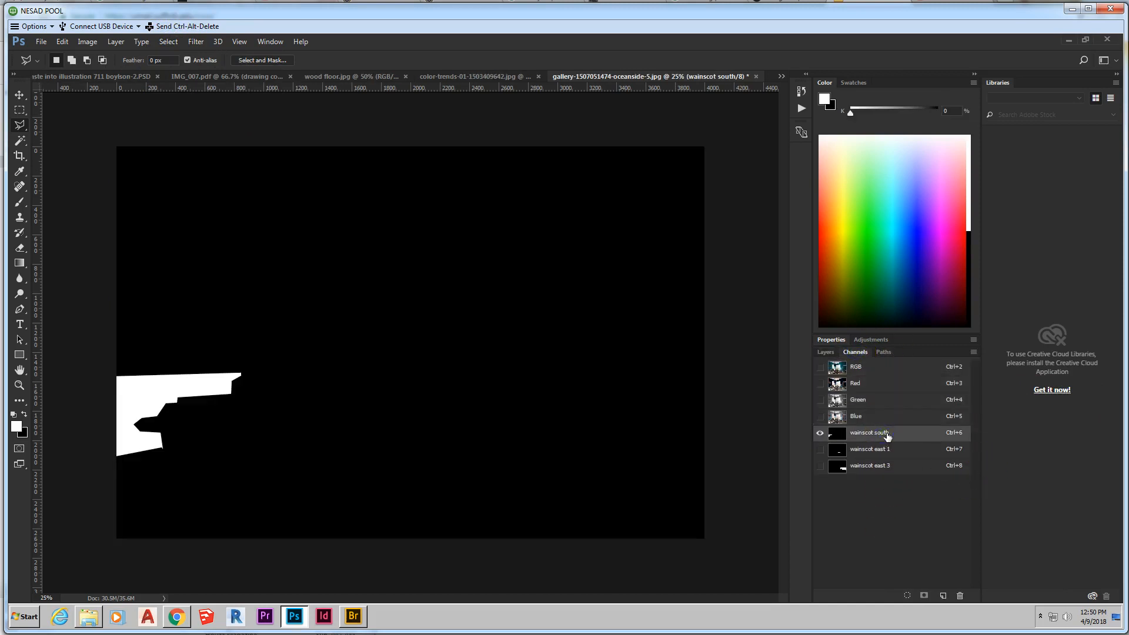
pyautogui.click(889, 449)
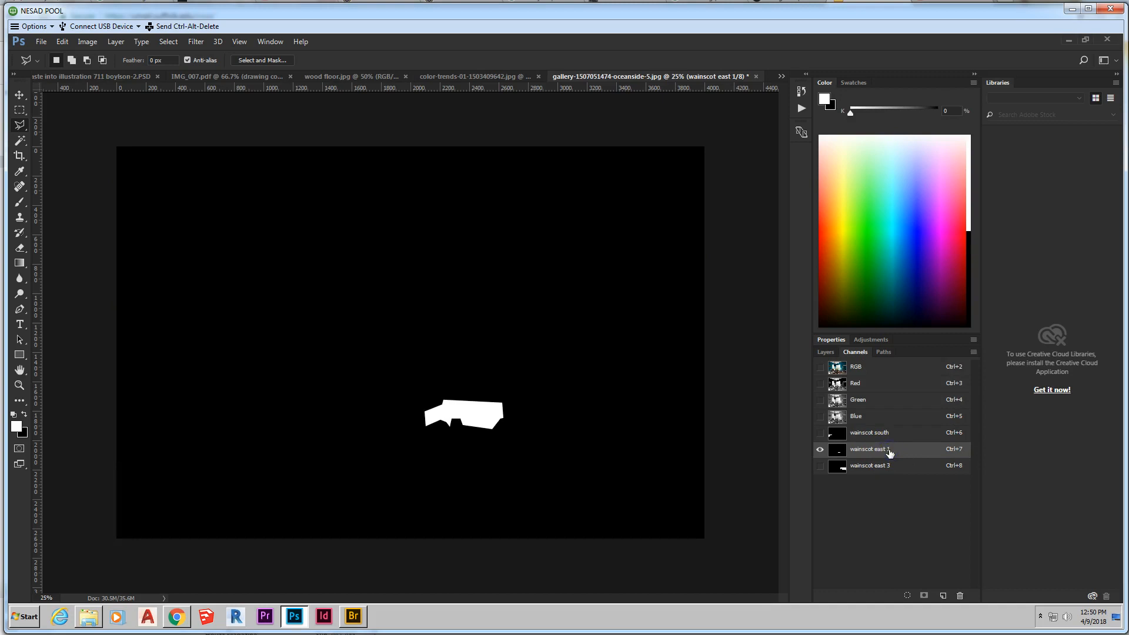
pyautogui.click(887, 466)
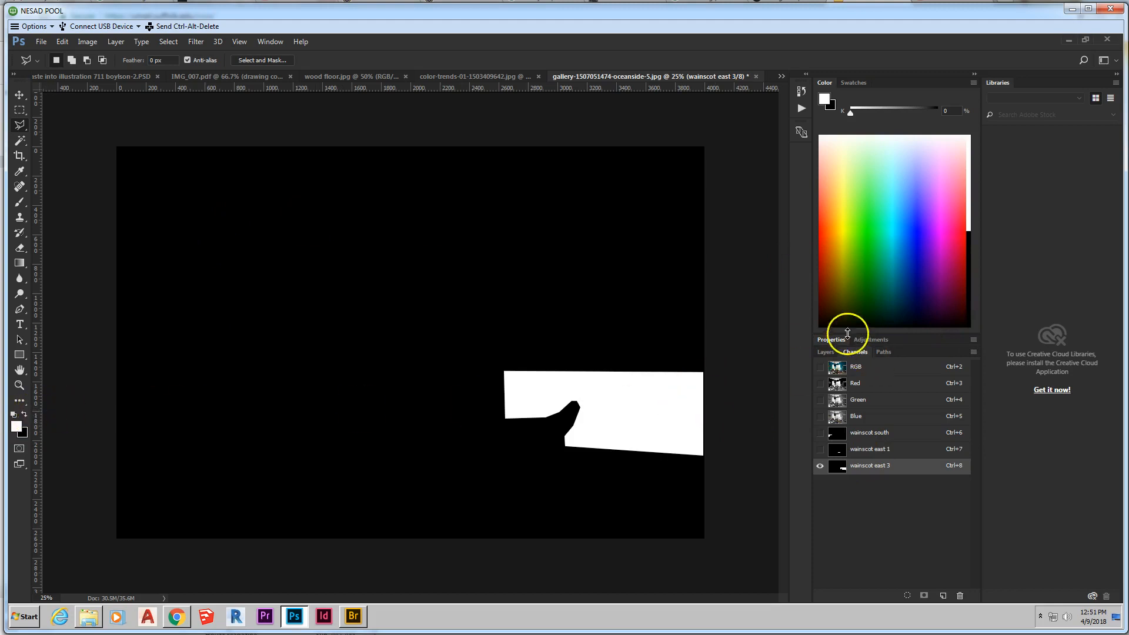
# Step: Return from the channel view to the full-colour photo with the Background layer active, leaving it as a locked background
pyautogui.click(830, 352)
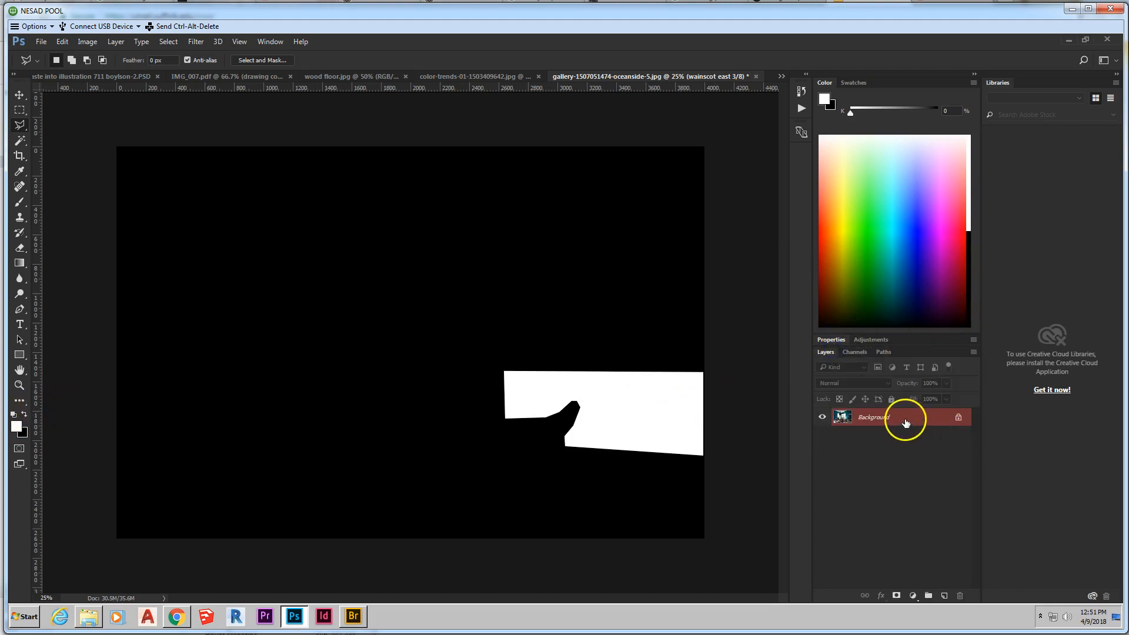
pyautogui.click(844, 416)
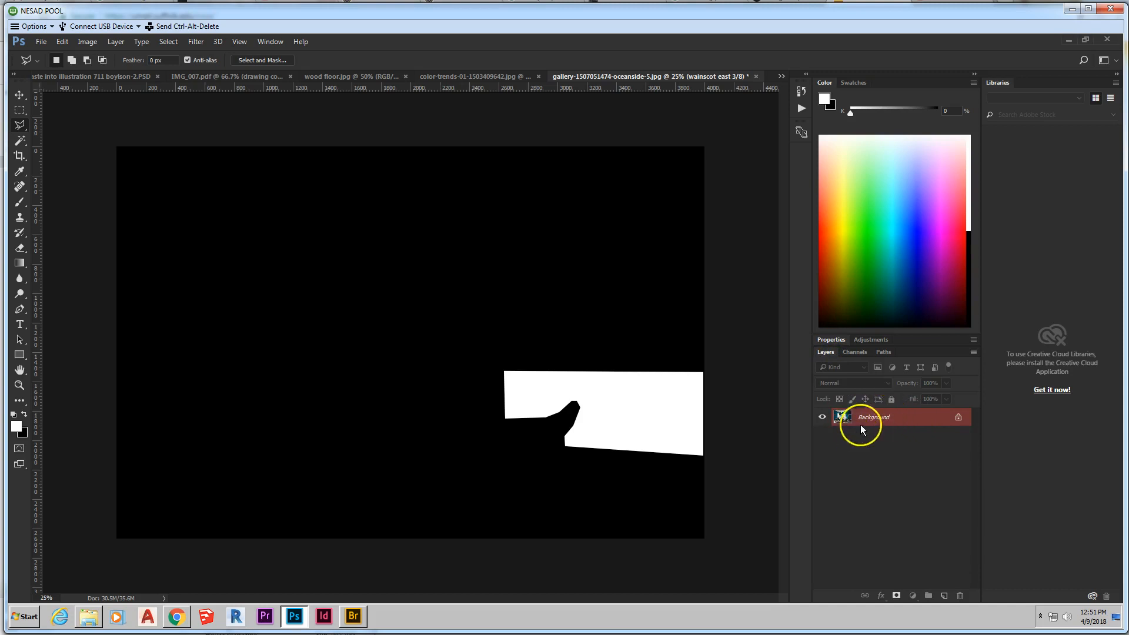
pyautogui.click(846, 417)
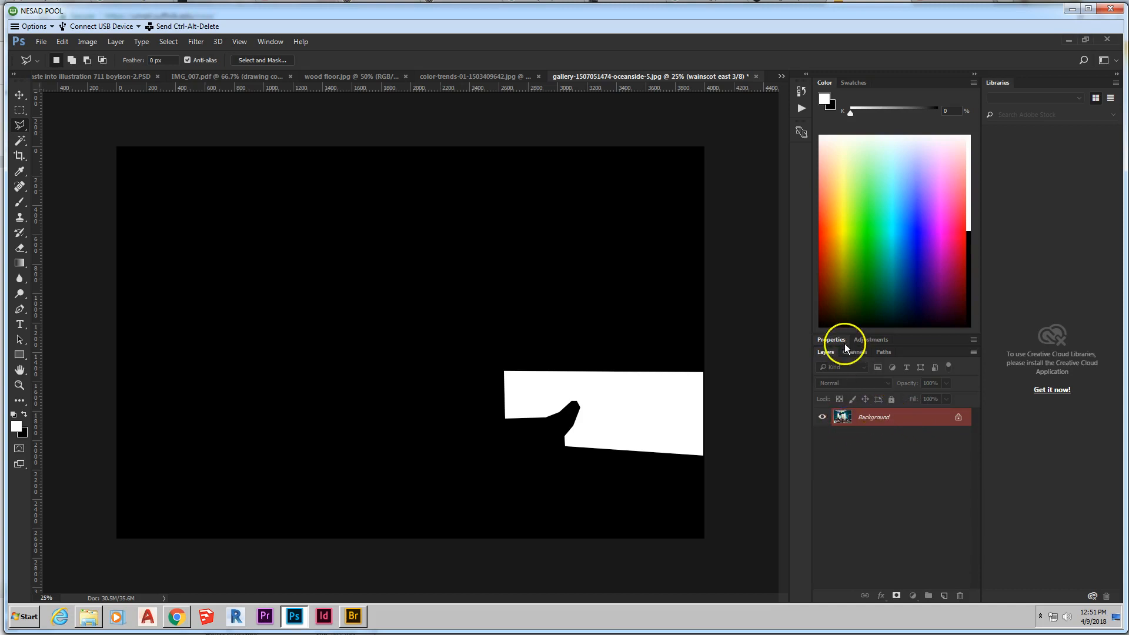
pyautogui.doubleClick(841, 417)
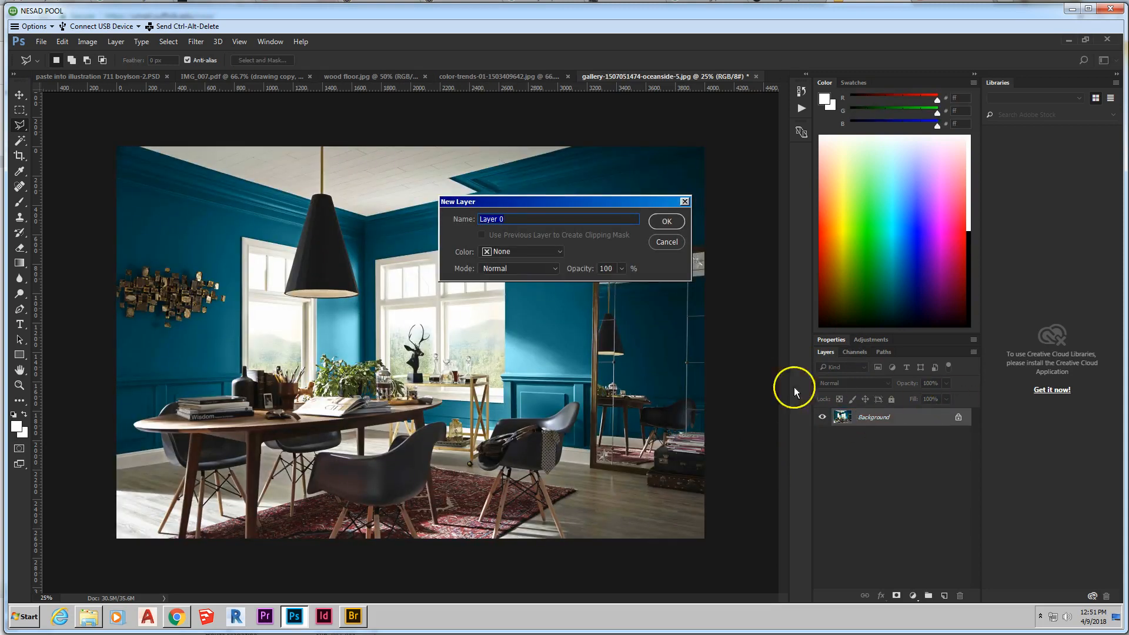
pyautogui.click(670, 243)
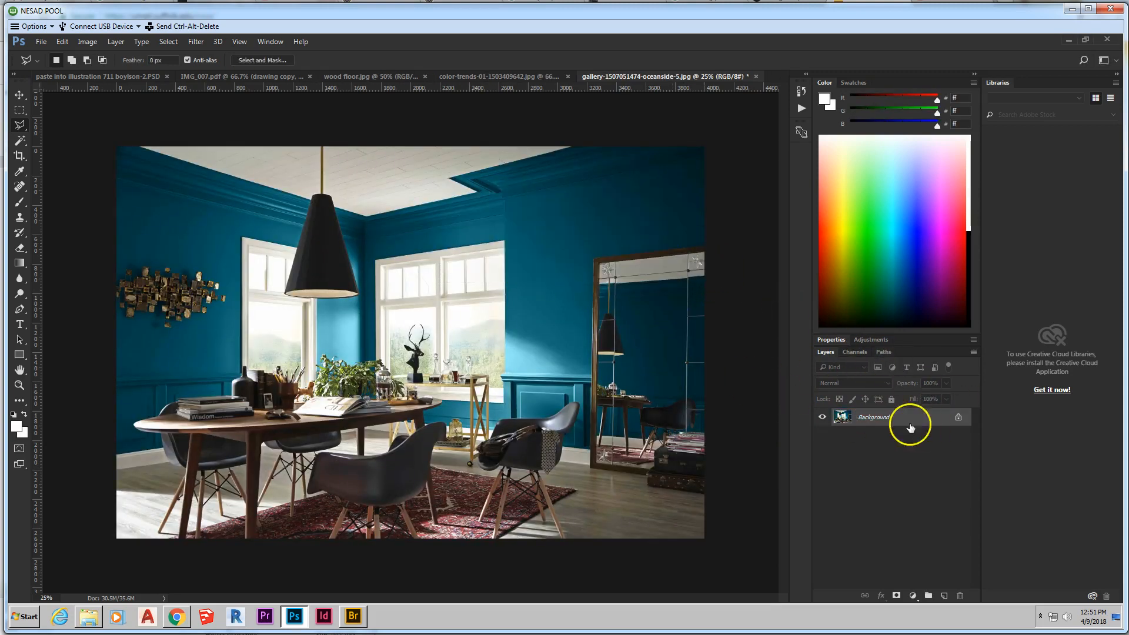
# Step: Duplicate the Background layer within the same document as "Background copy"
pyautogui.rightClick(842, 416)
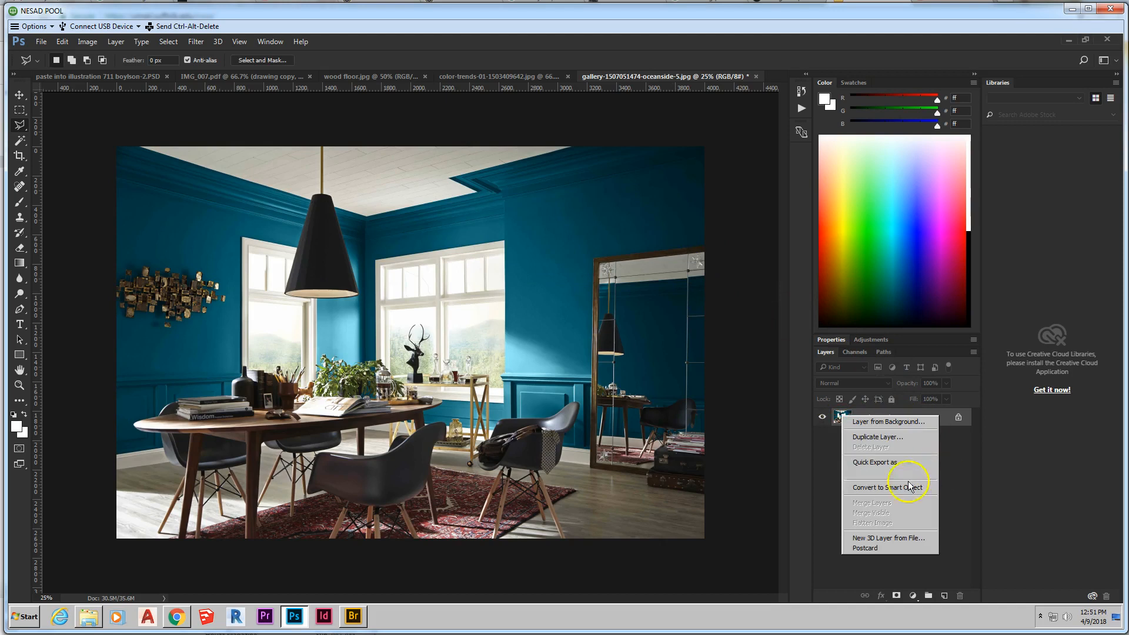
pyautogui.click(900, 436)
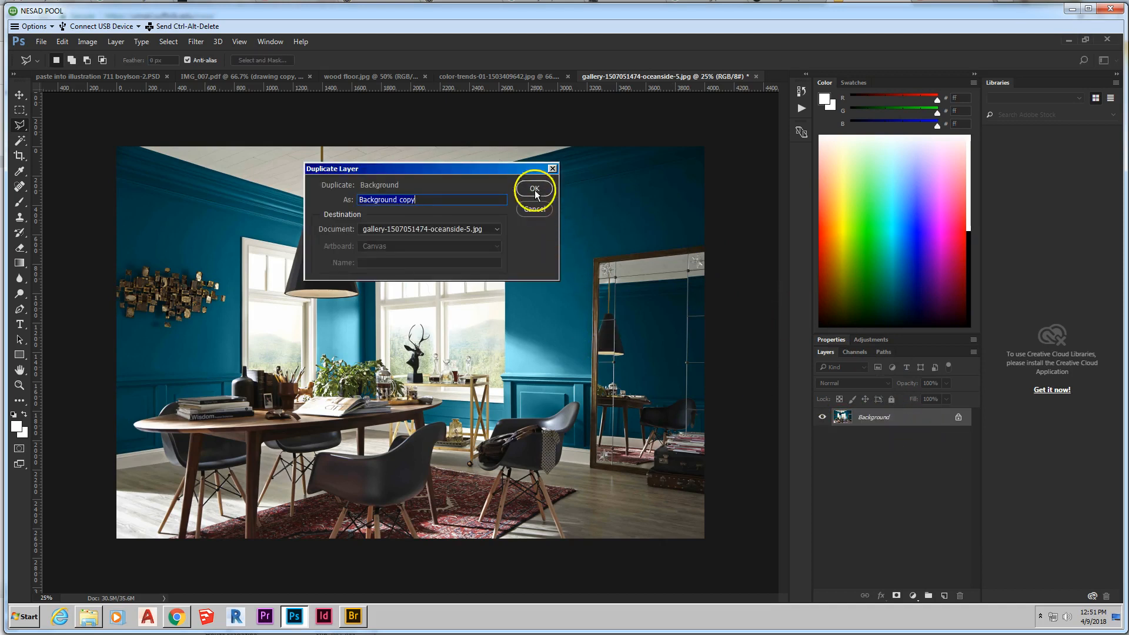
pyautogui.click(535, 190)
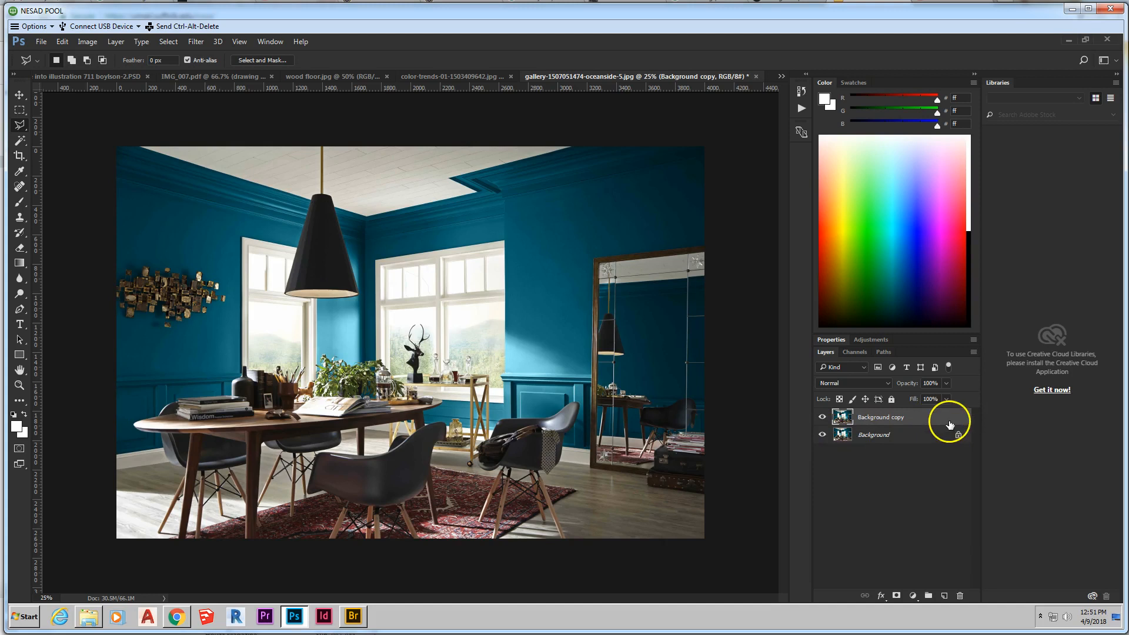
# Step: Add a new empty layer above the background copy and name it "wainscot south"
pyautogui.click(945, 593)
pyautogui.doubleClick(866, 418)
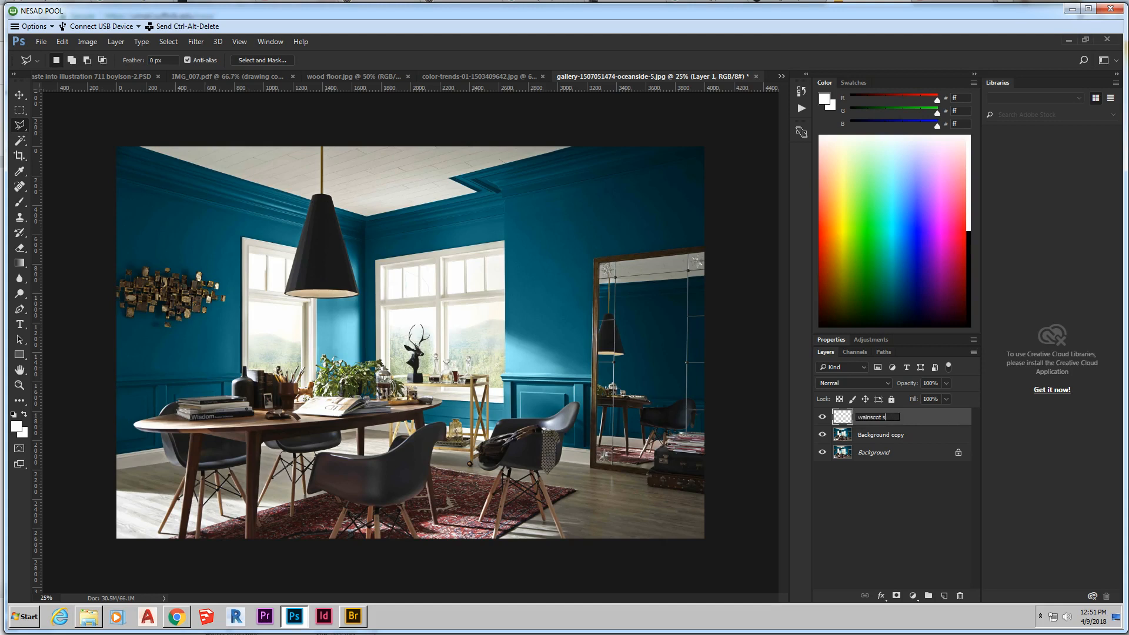
pyautogui.press('Return')
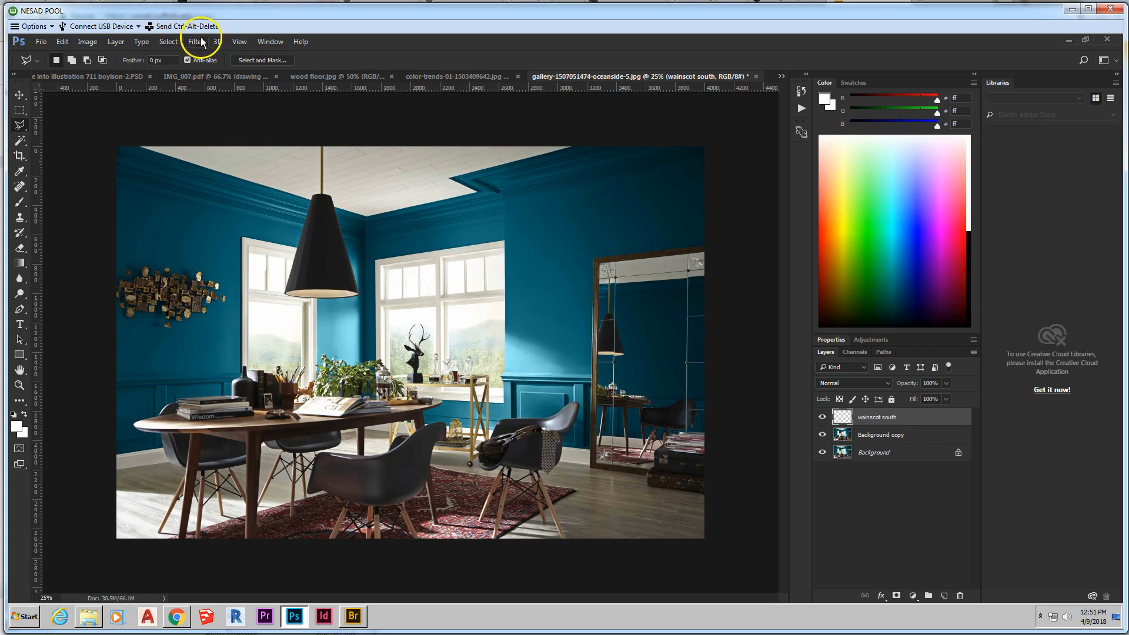
# Step: Load the saved "wainscot south" channel as a new selection
pyautogui.click(168, 41)
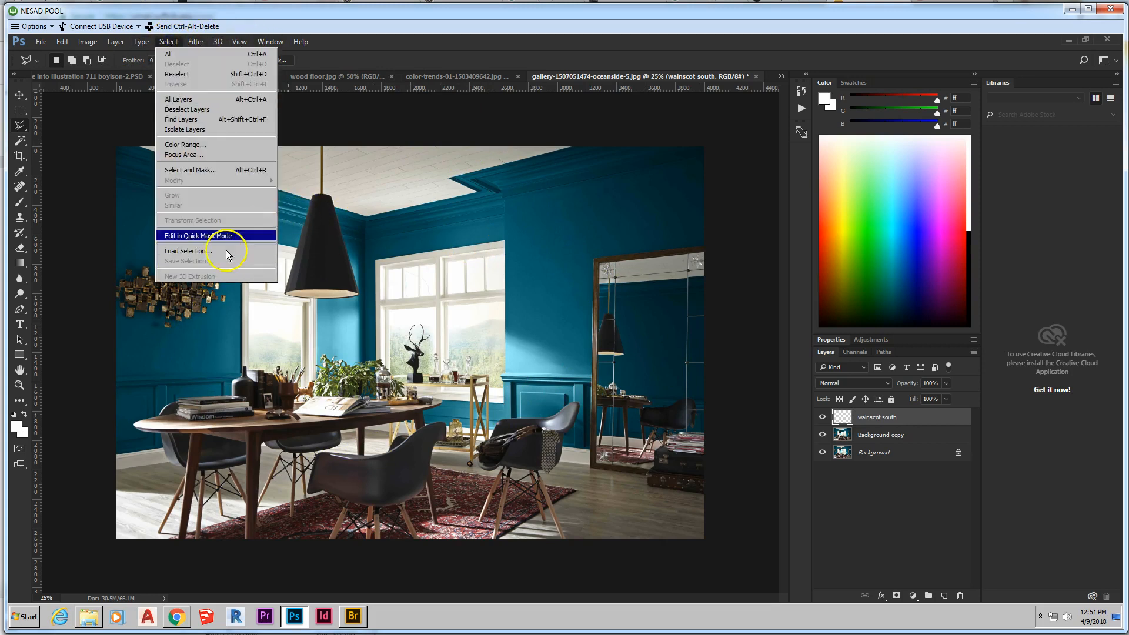
pyautogui.click(228, 251)
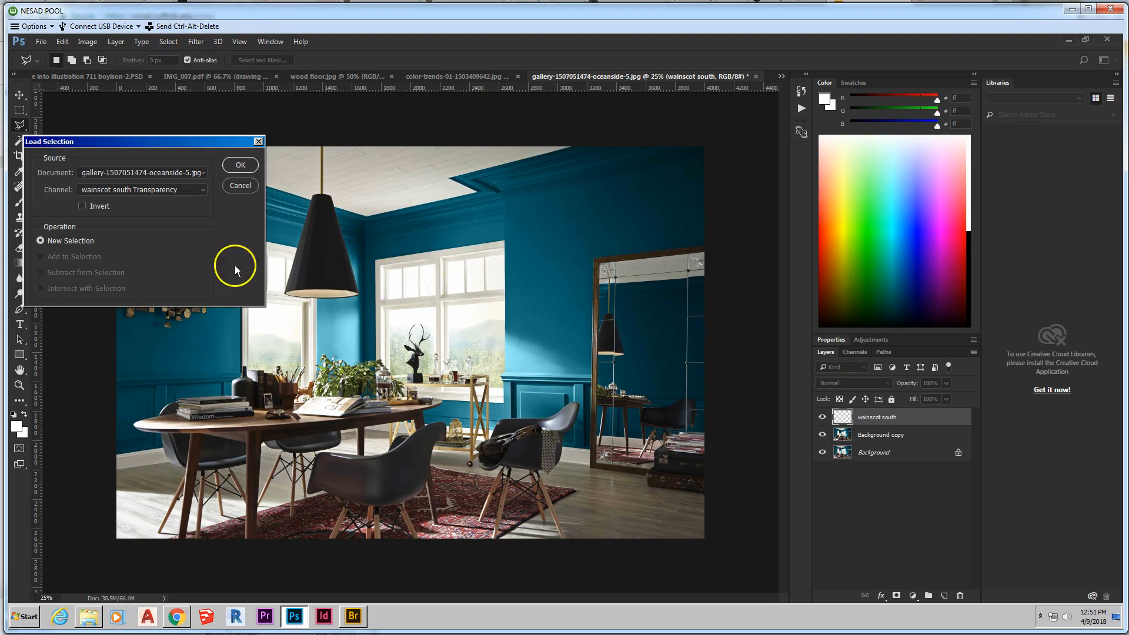
pyautogui.click(189, 192)
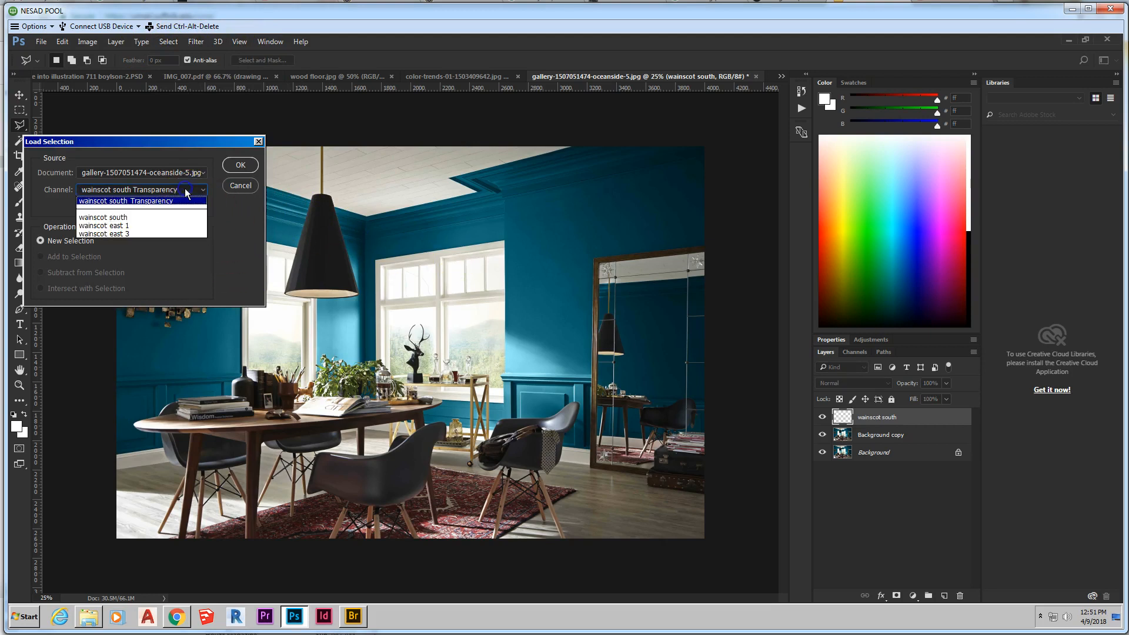
pyautogui.click(133, 217)
pyautogui.click(240, 165)
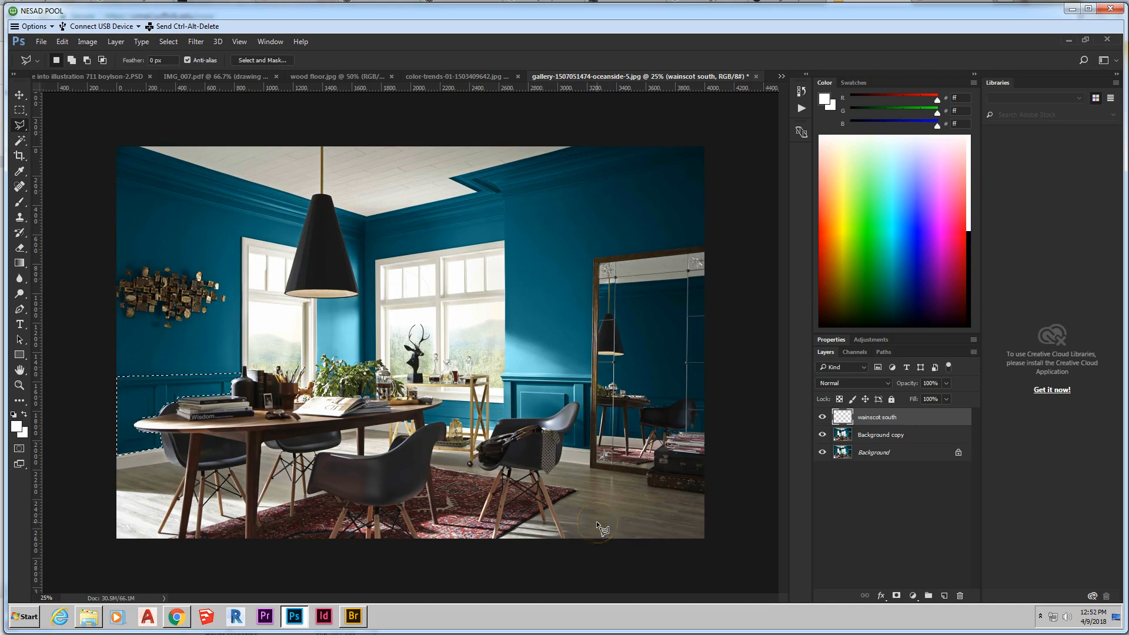
pyautogui.click(196, 41)
pyautogui.click(276, 135)
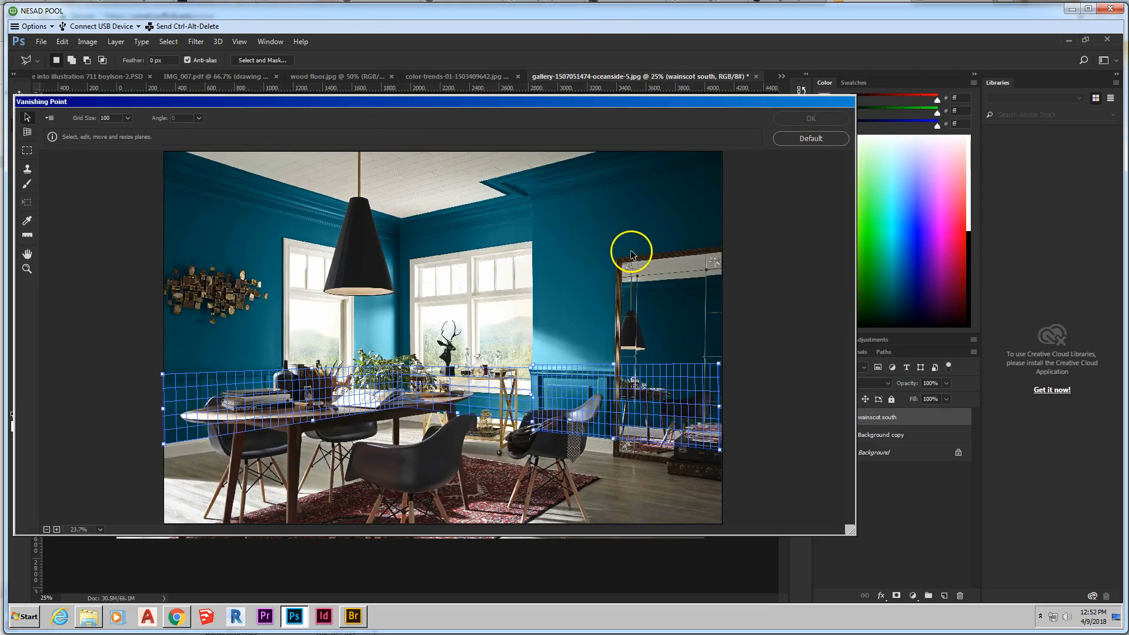
pyautogui.hotkey('ctrl', 'v')
pyautogui.hotkey('ctrl', 'z')
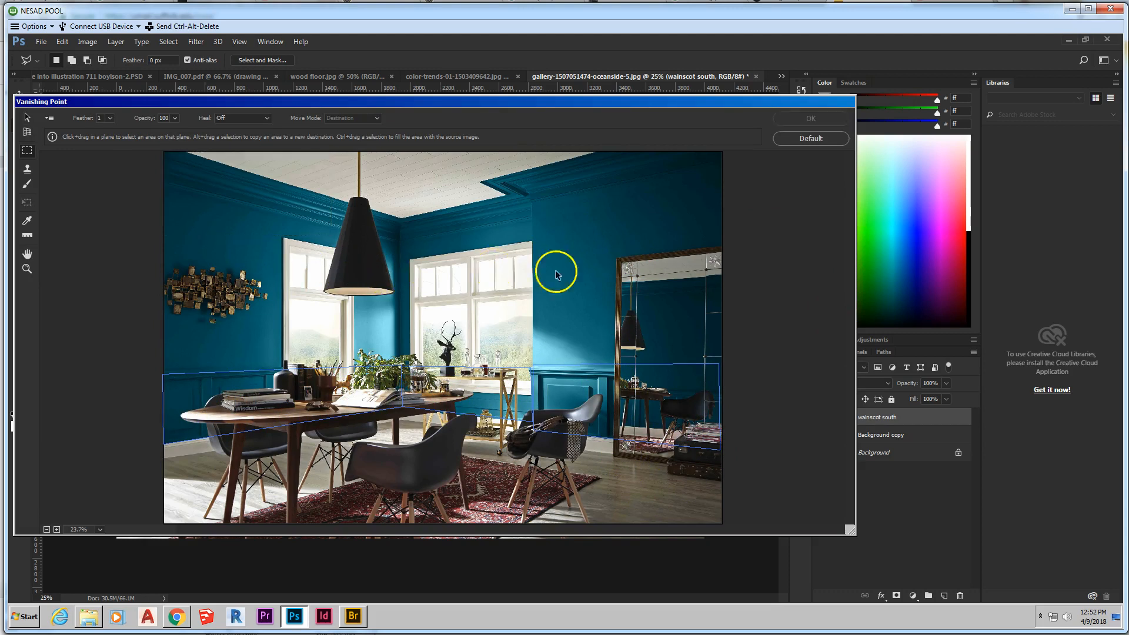
pyautogui.moveTo(373, 103); pyautogui.dragTo(459, 111)
pyautogui.moveTo(370, 113); pyautogui.dragTo(485, 253)
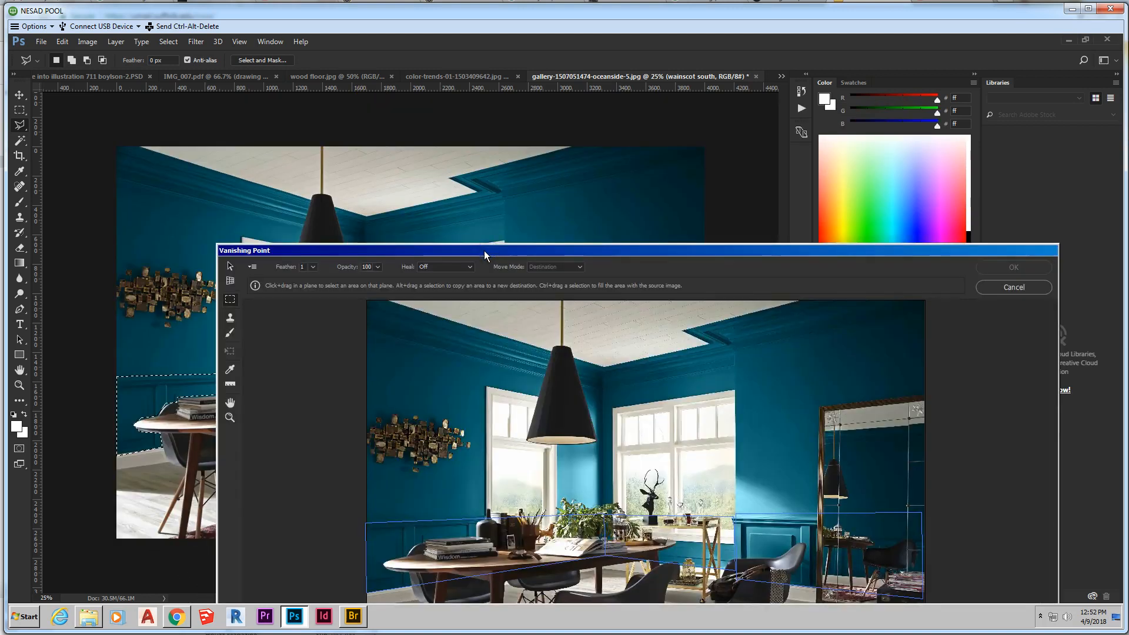
pyautogui.click(271, 42)
pyautogui.click(1000, 288)
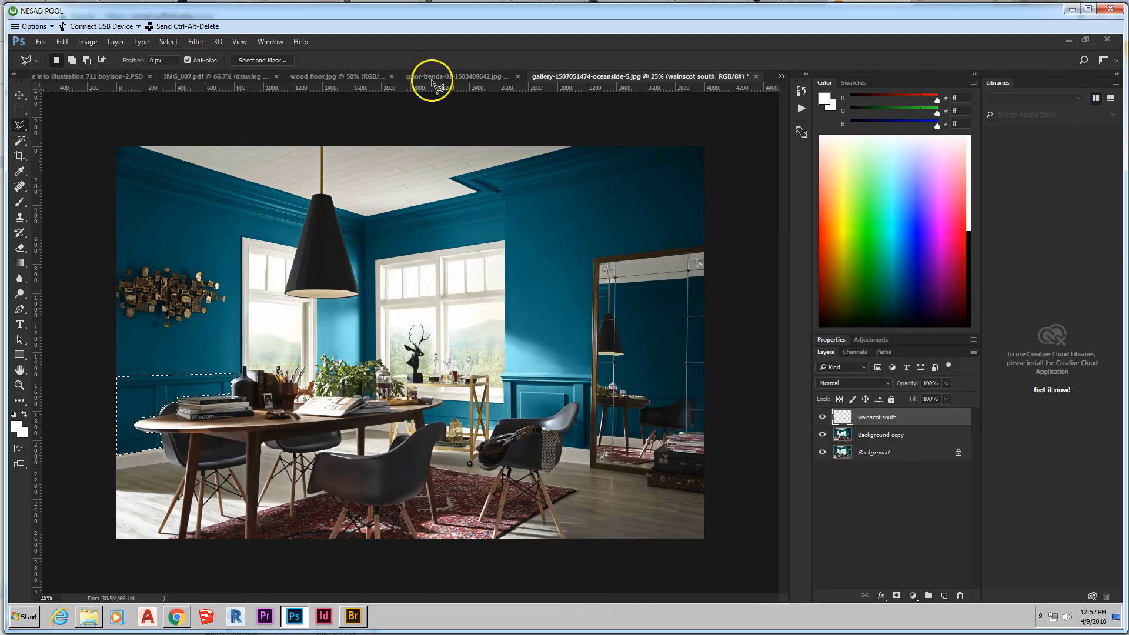
pyautogui.click(269, 42)
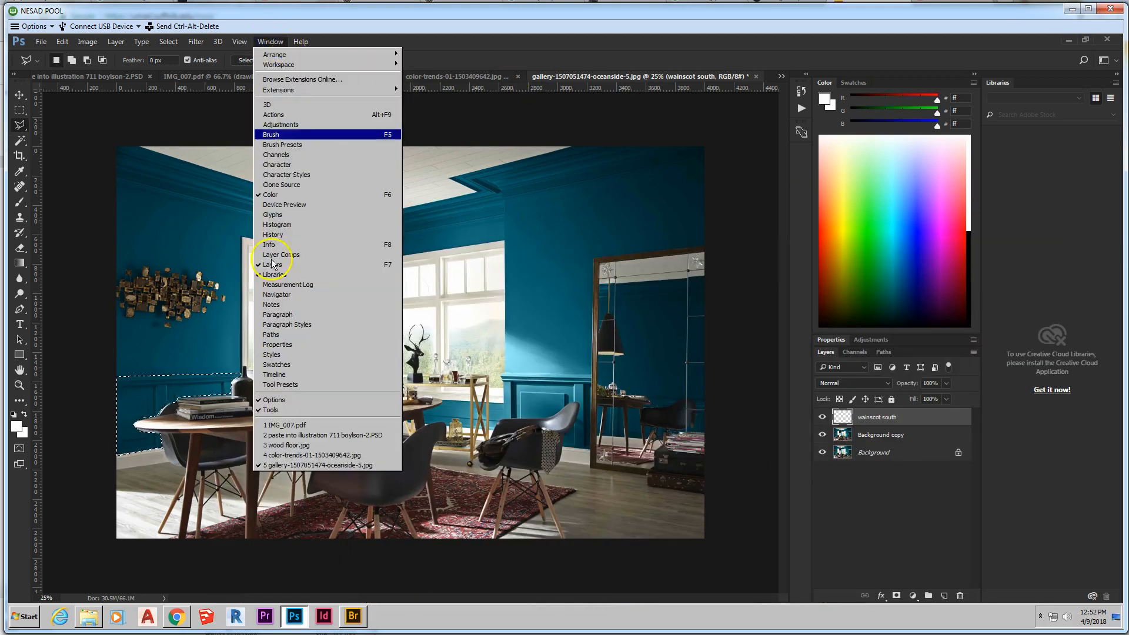
pyautogui.click(305, 445)
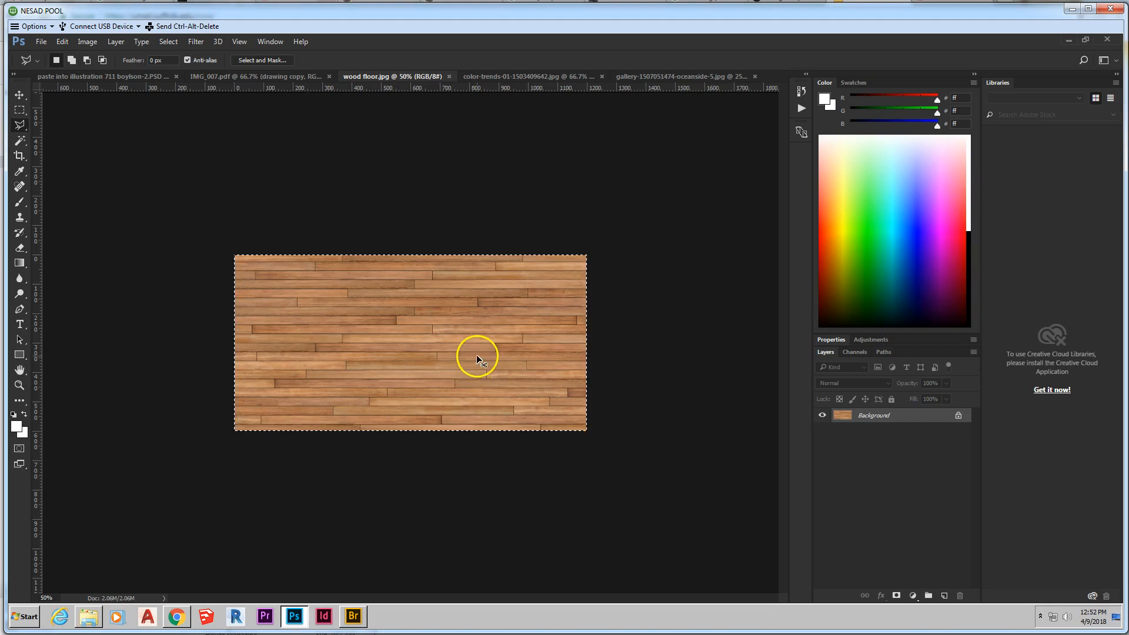
pyautogui.click(661, 75)
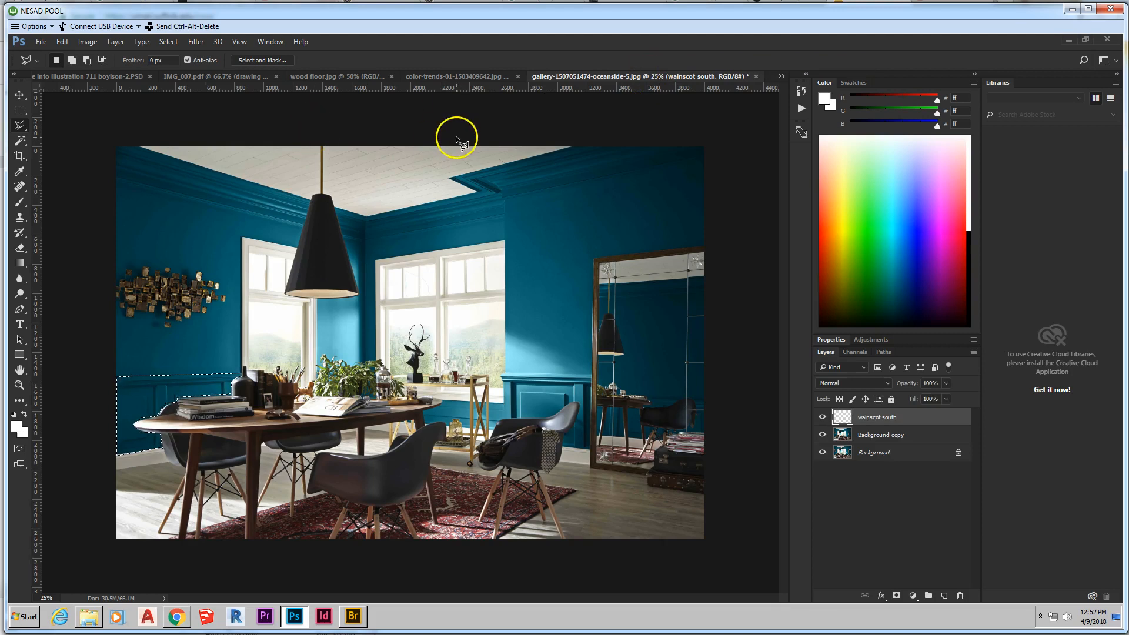
# Step: Paste the wood texture in Vanishing Point, place it on the south wainscot plane, apply the filter and clear the selection
pyautogui.click(195, 42)
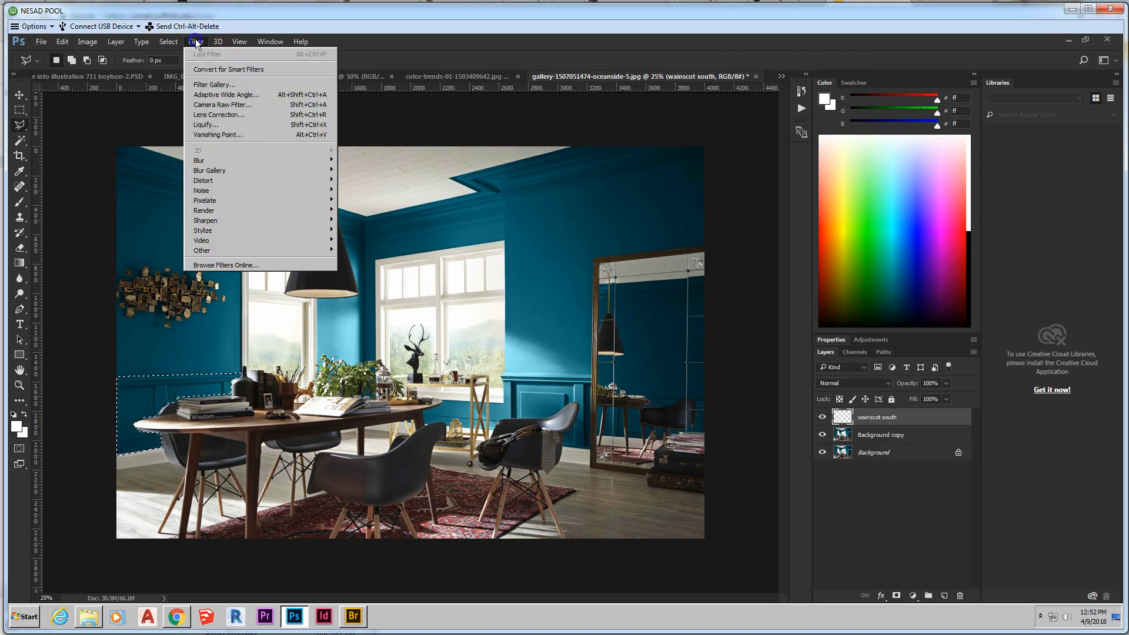
pyautogui.click(253, 134)
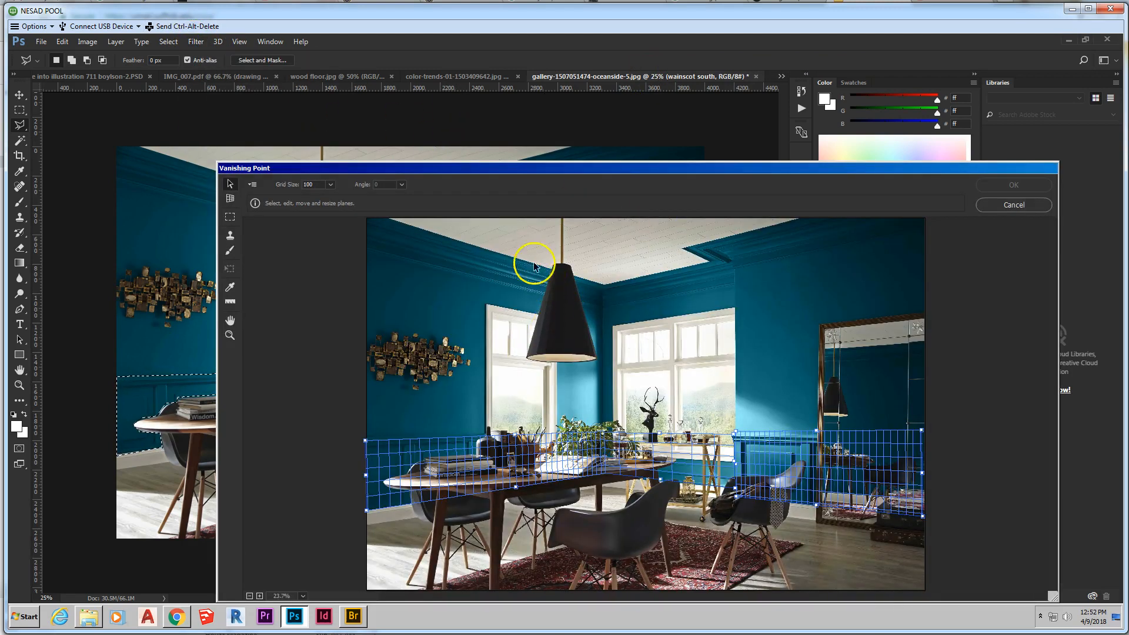
pyautogui.moveTo(478, 171); pyautogui.dragTo(361, 91)
pyautogui.press('m')
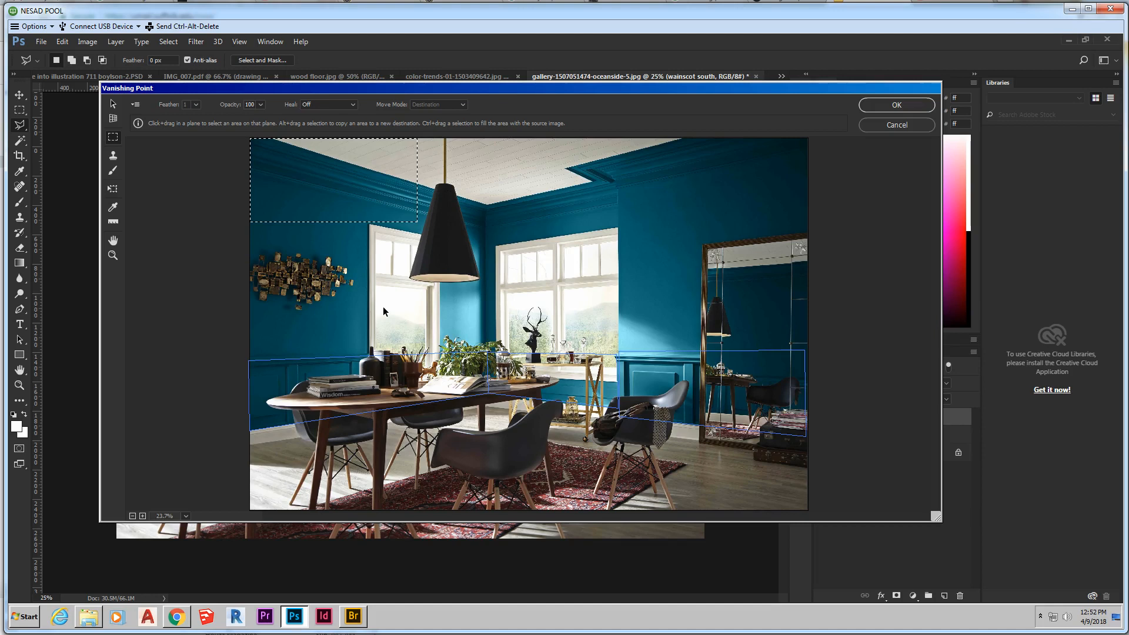
pyautogui.click(365, 188)
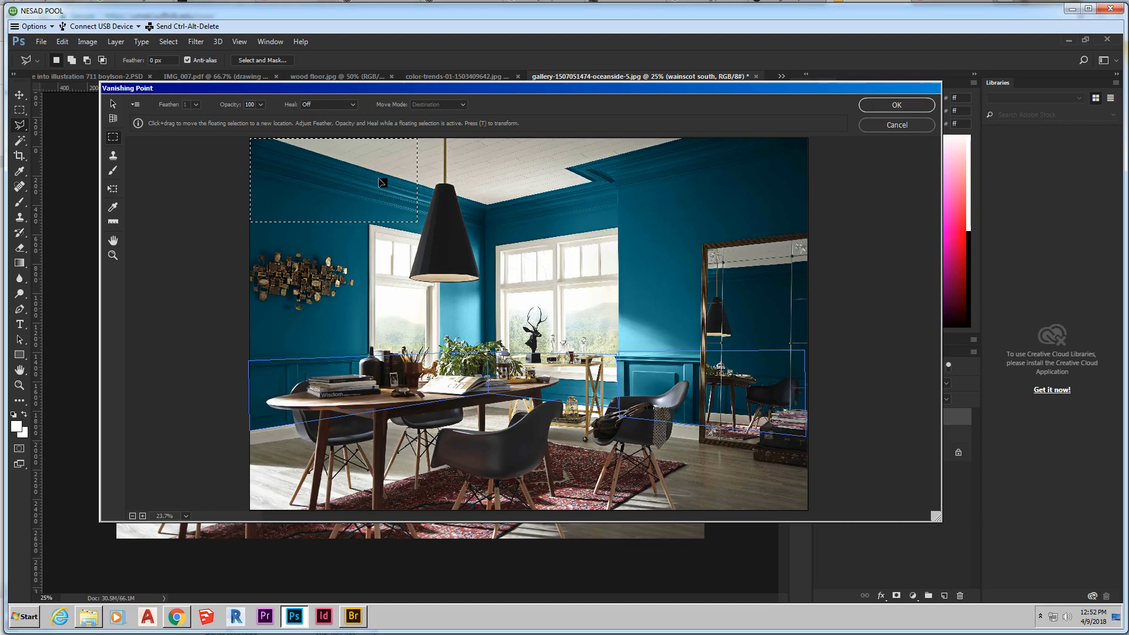
pyautogui.moveTo(381, 181)
pyautogui.mouseDown()
pyautogui.moveTo(370, 350)
pyautogui.moveTo(393, 383)
pyautogui.moveTo(371, 367)
pyautogui.moveTo(419, 367)
pyautogui.moveTo(388, 369)
pyautogui.mouseUp()
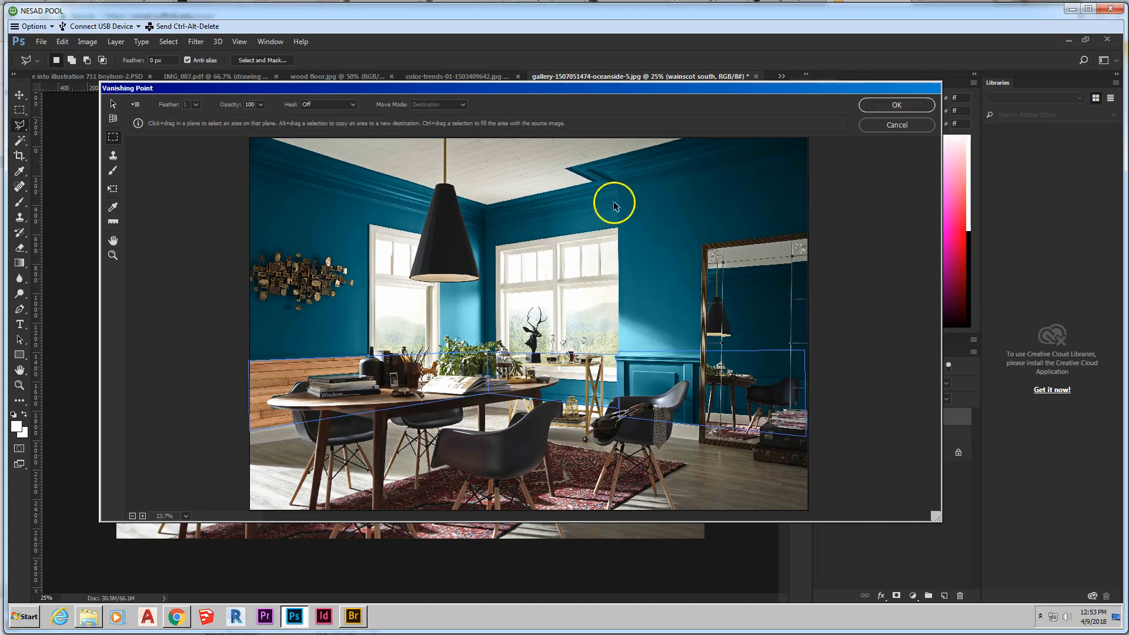
pyautogui.click(898, 105)
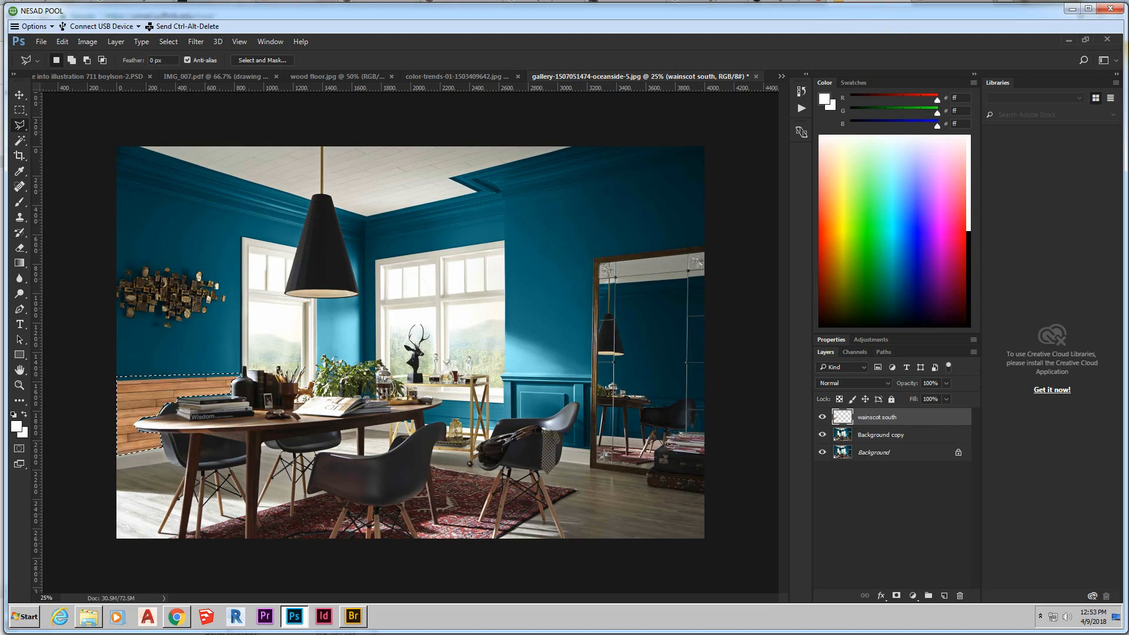
pyautogui.press('d')
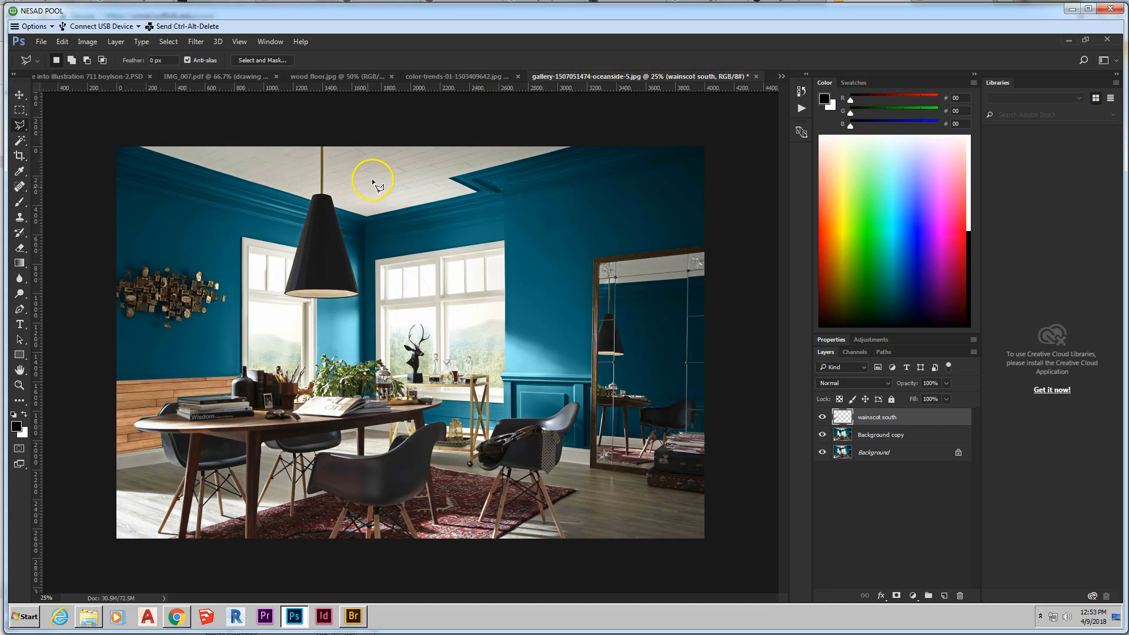
# Step: Load the saved "wainscot east 1" channel as a new selection
pyautogui.click(168, 41)
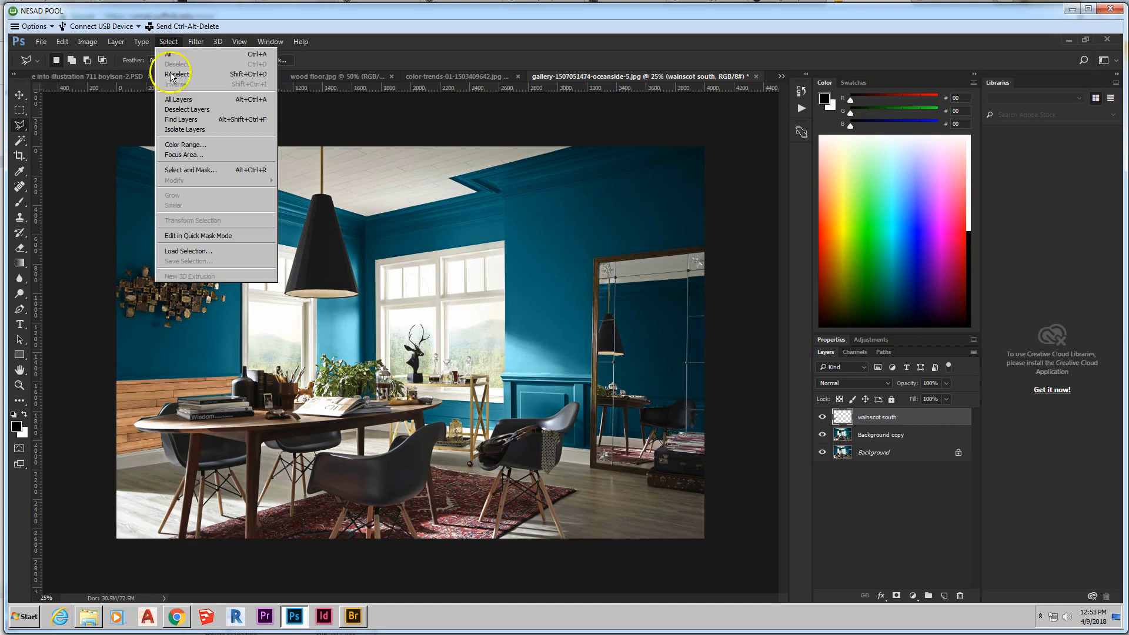
pyautogui.click(211, 252)
pyautogui.click(164, 189)
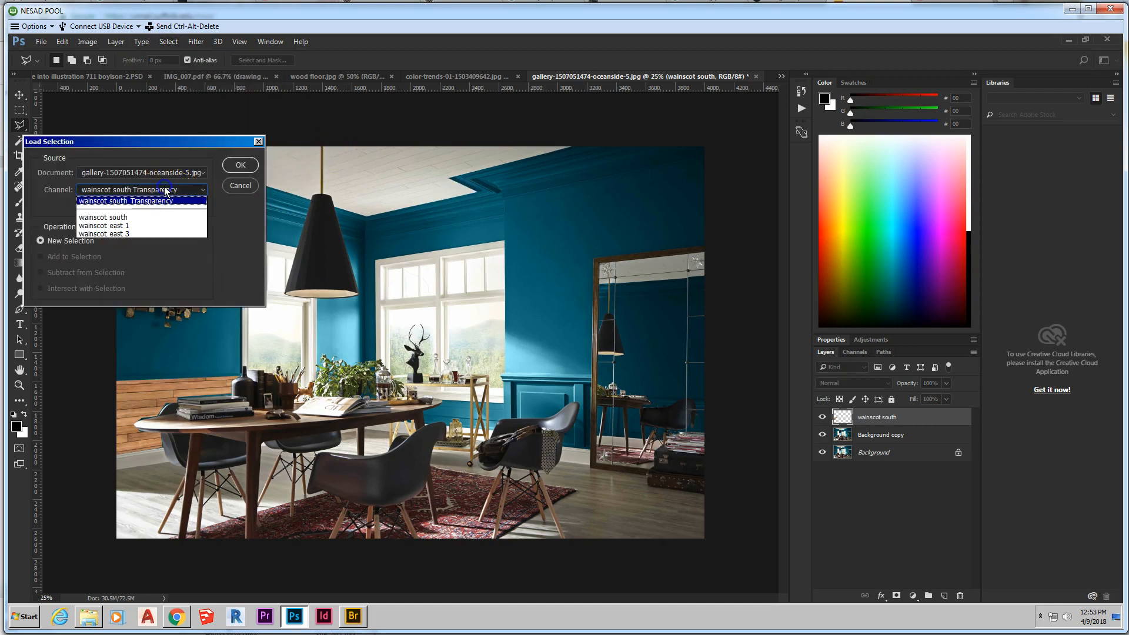
pyautogui.click(117, 226)
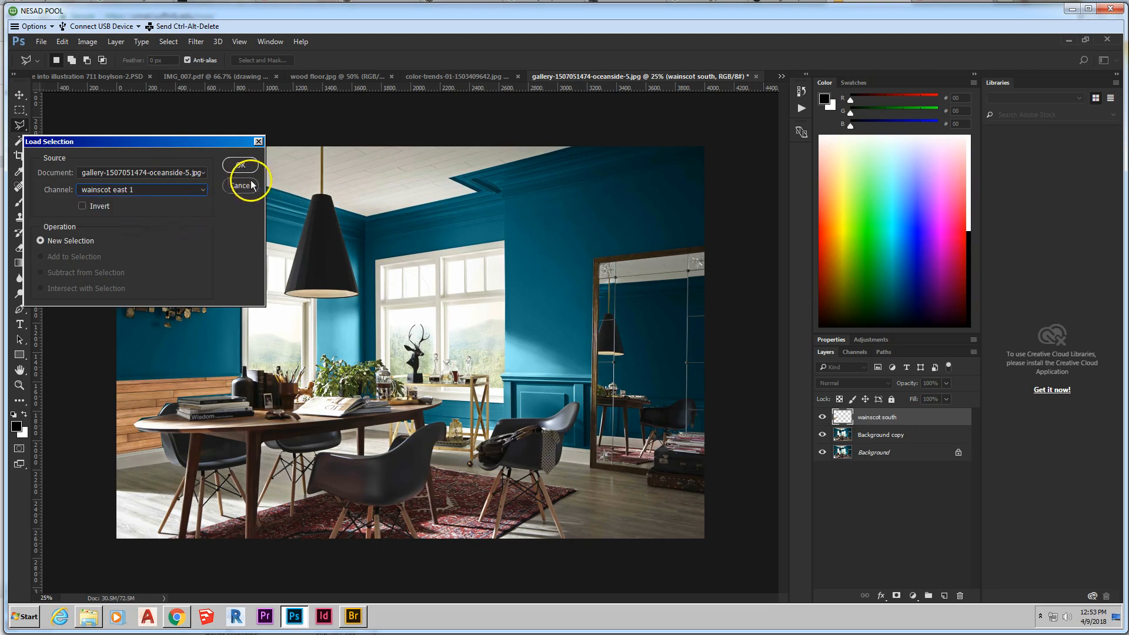
pyautogui.click(240, 164)
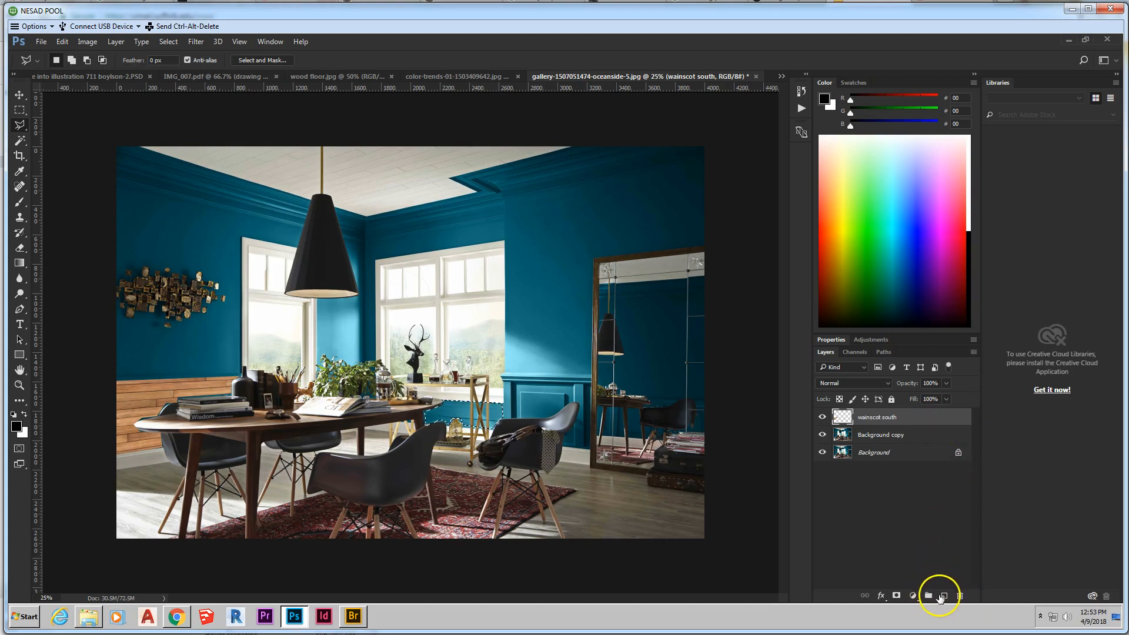
# Step: Add a new empty layer above "wainscot south" and name it "wainscot east 1"
pyautogui.click(943, 596)
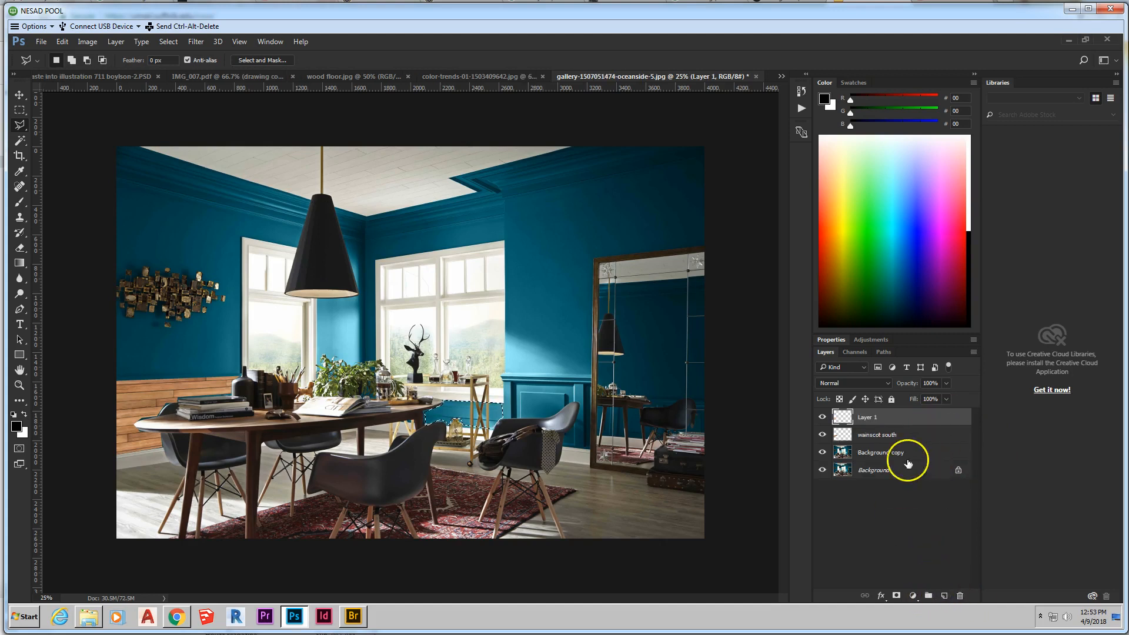
pyautogui.doubleClick(873, 417)
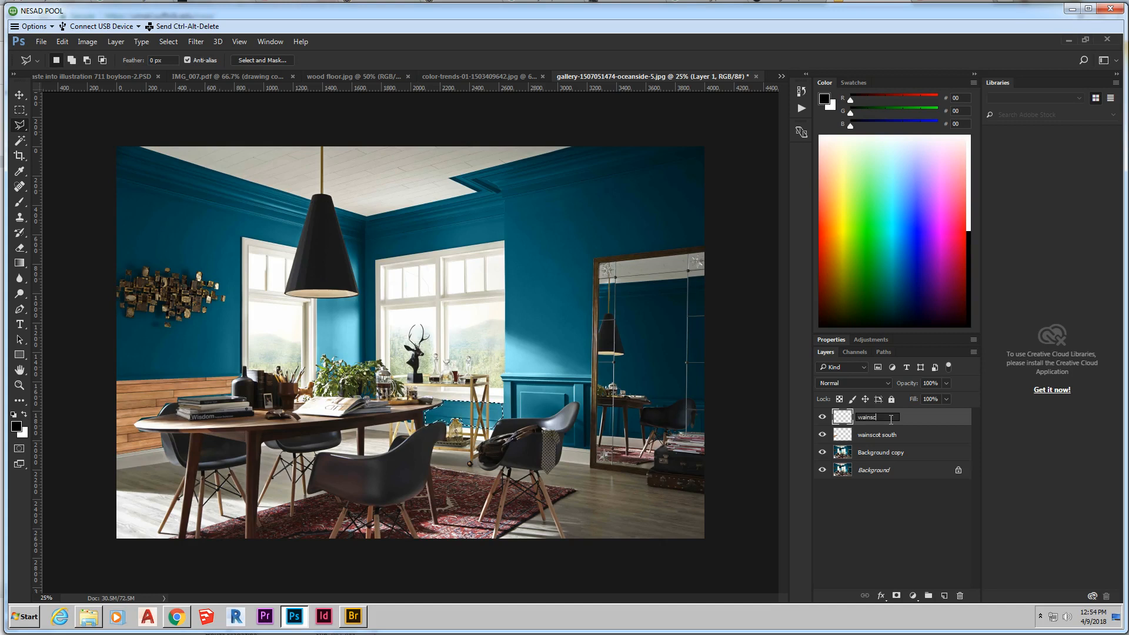
pyautogui.write('1')
pyautogui.press('Return')
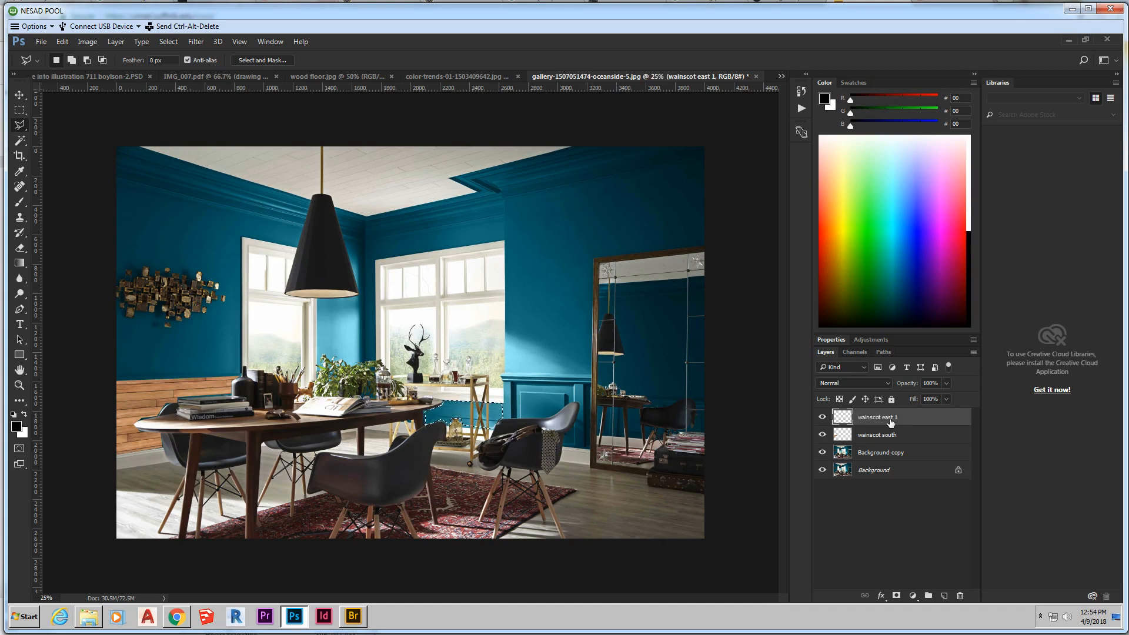
pyautogui.click(896, 416)
# Step: Use Vanishing Point to place the pasted wood texture on the wainscot plane below the east window, then apply it and deselect
pyautogui.click(203, 42)
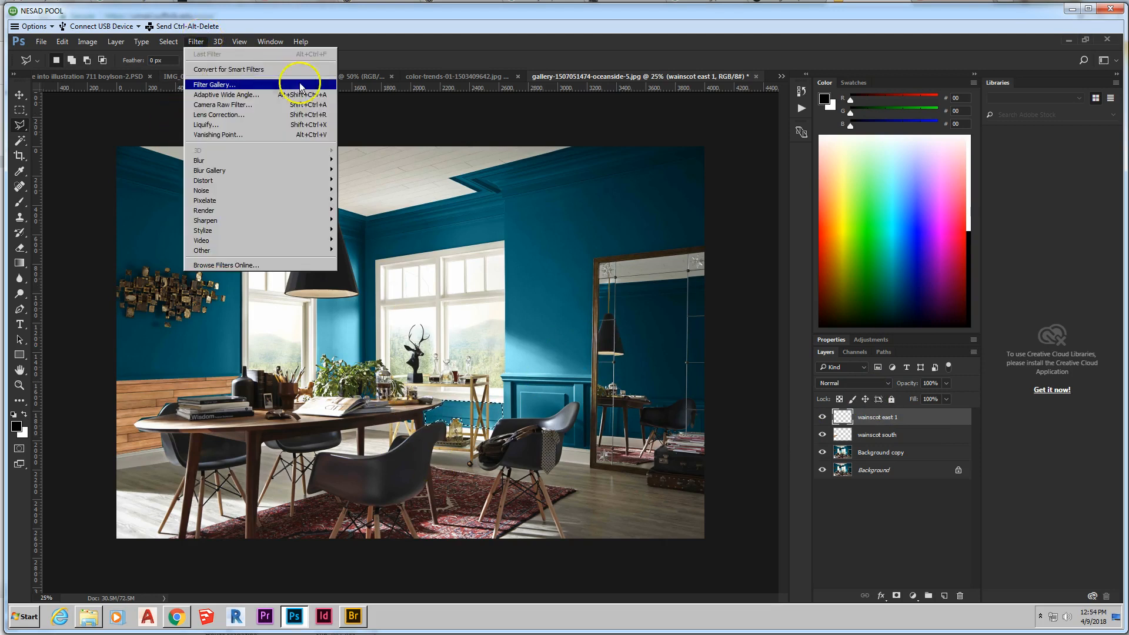
pyautogui.click(285, 135)
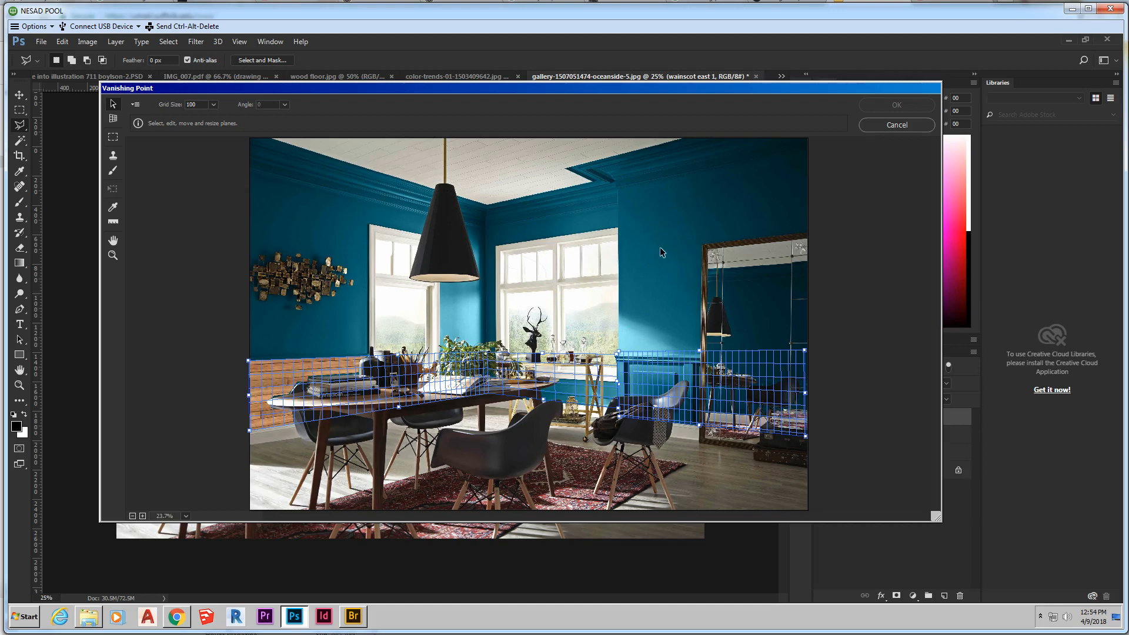
pyautogui.press('m')
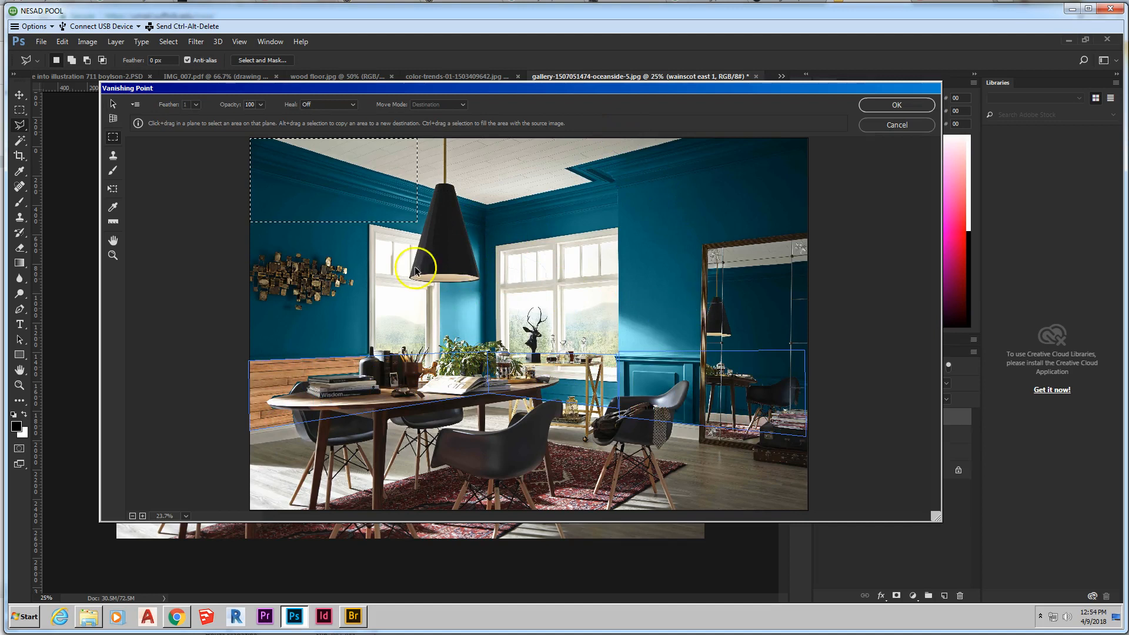
pyautogui.moveTo(379, 203); pyautogui.dragTo(582, 387)
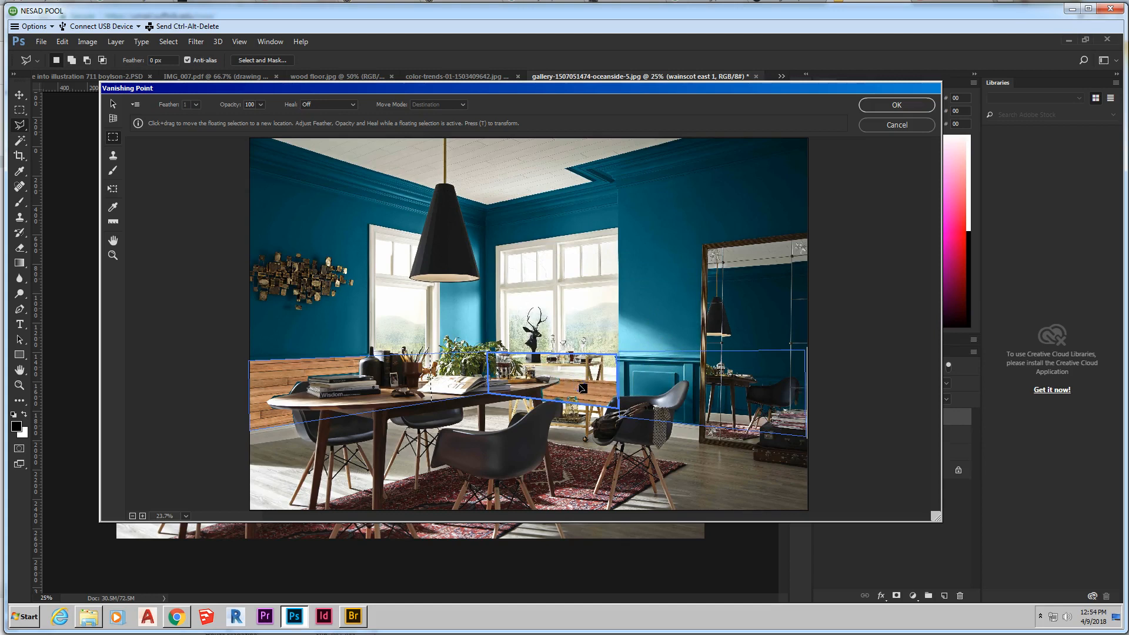
pyautogui.moveTo(579, 388)
pyautogui.mouseDown()
pyautogui.moveTo(573, 398)
pyautogui.moveTo(600, 407)
pyautogui.moveTo(599, 397)
pyautogui.mouseUp()
pyautogui.click(579, 423)
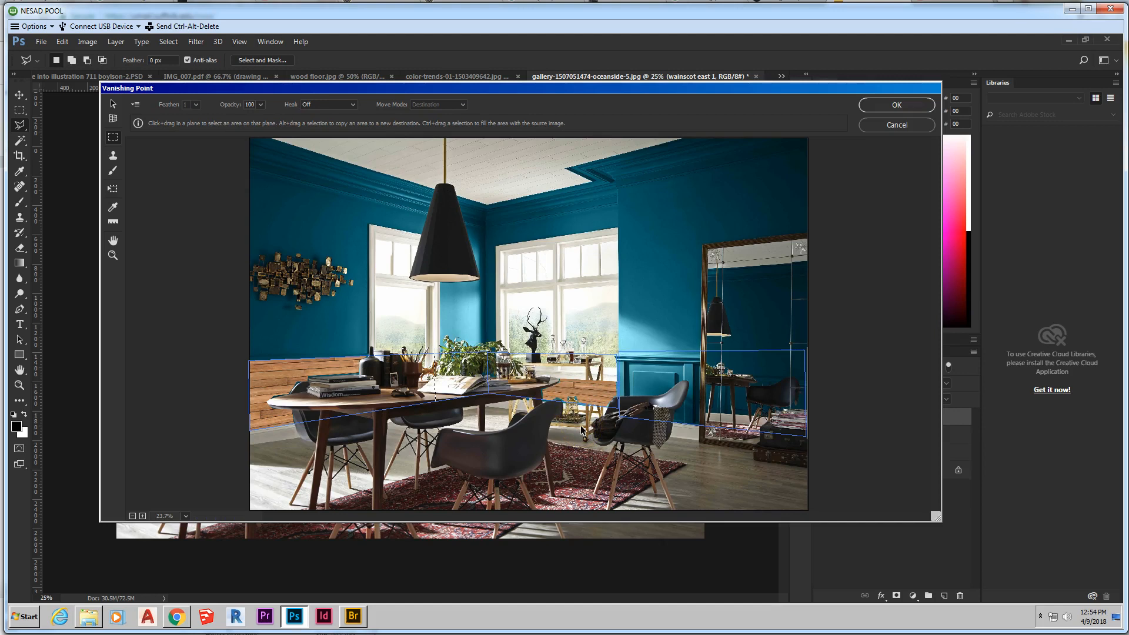
pyautogui.click(878, 109)
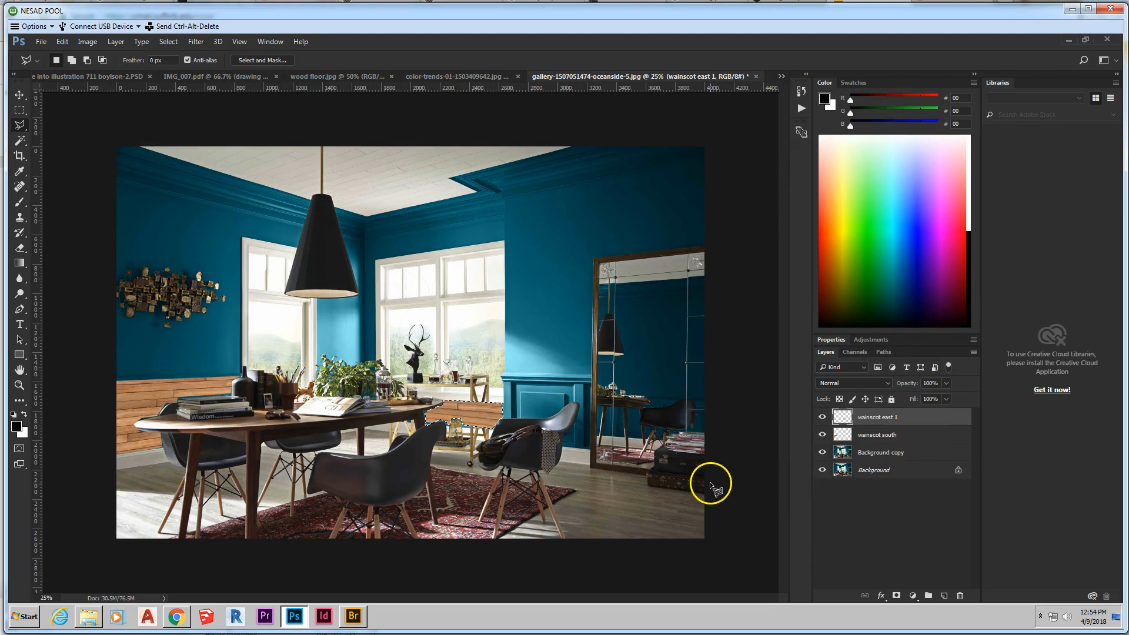
pyautogui.hotkey('ctrl', 'd')
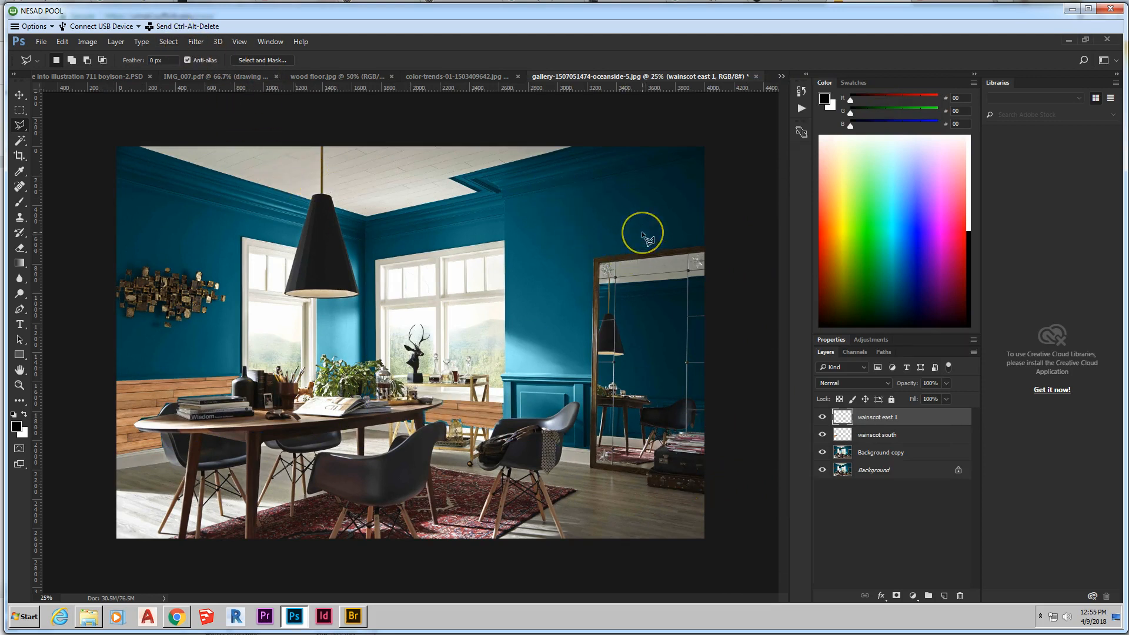
# Step: Add a new empty layer above "wainscot east 1" and name it "wainscot east 2"
pyautogui.click(881, 422)
pyautogui.click(944, 595)
pyautogui.click(867, 419)
pyautogui.write('wainscot east 2')
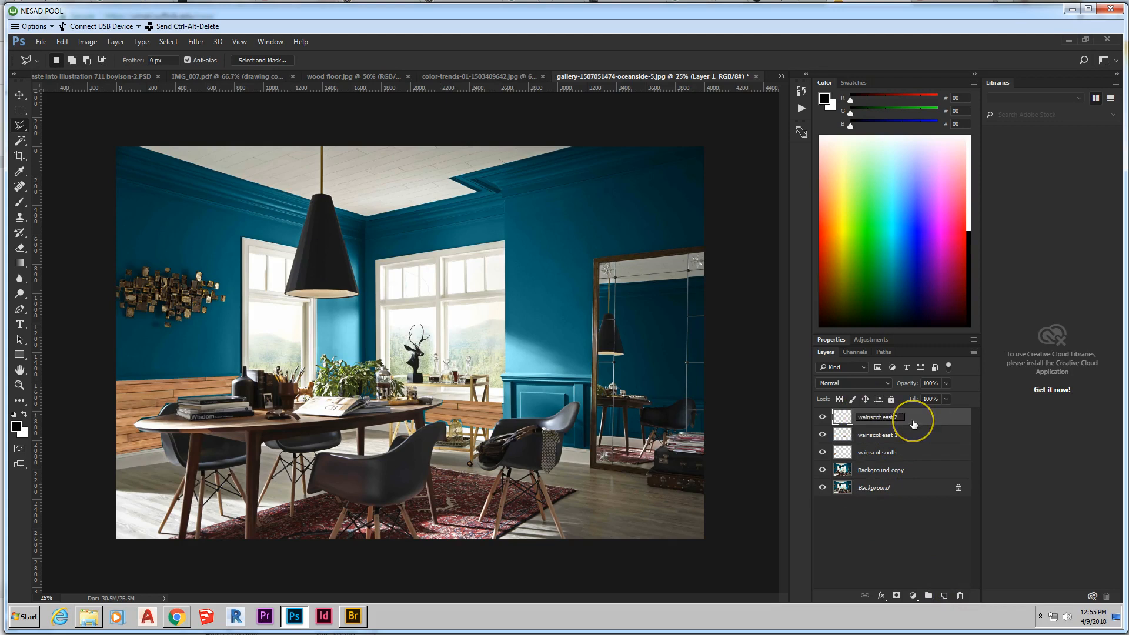
pyautogui.click(913, 423)
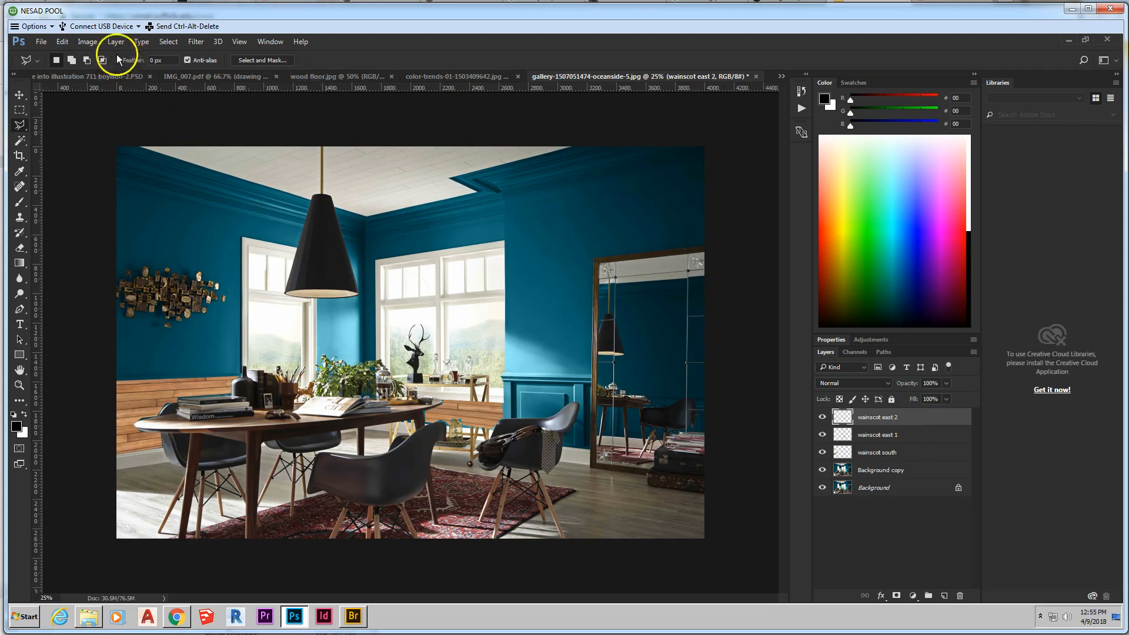
# Step: Load the saved "wainscot east 3" channel as a new selection
pyautogui.click(175, 41)
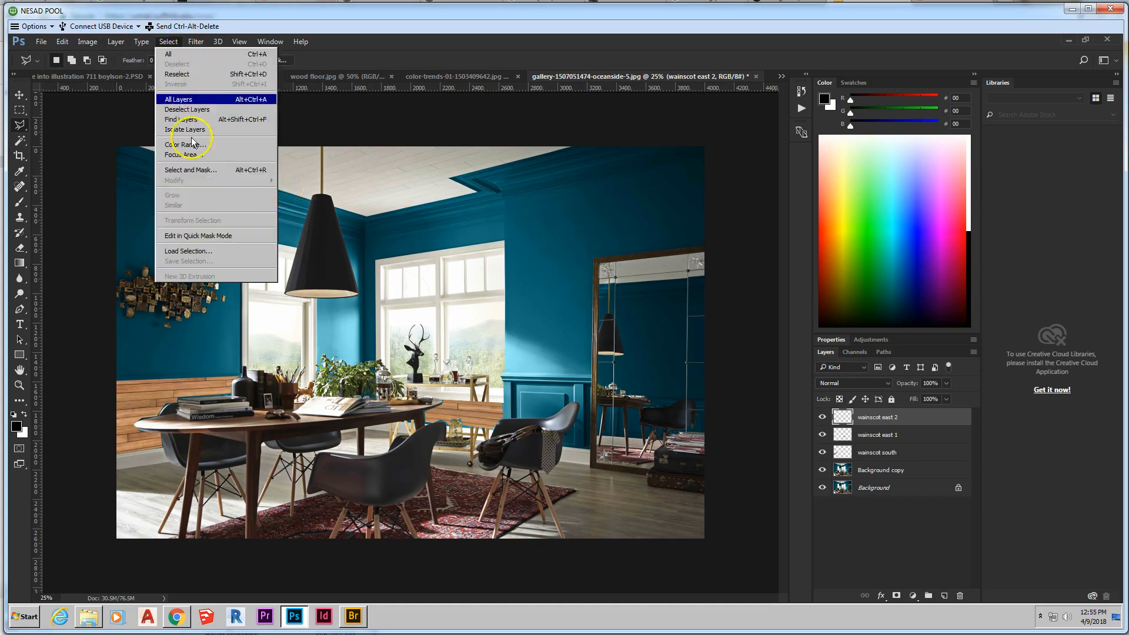
pyautogui.click(202, 251)
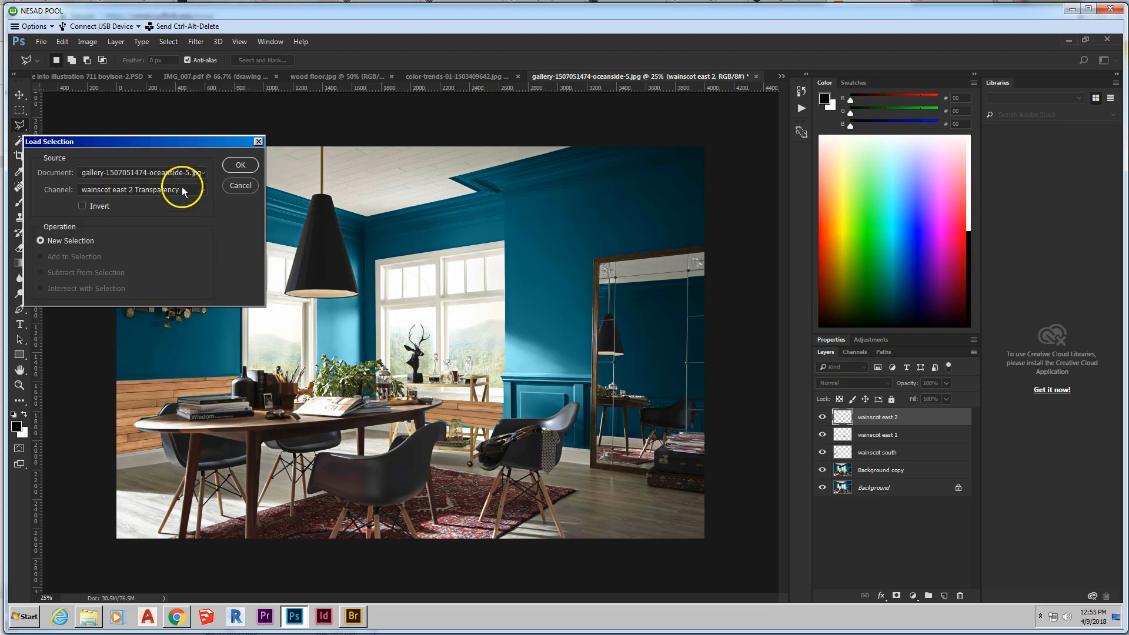
pyautogui.click(203, 190)
pyautogui.click(126, 234)
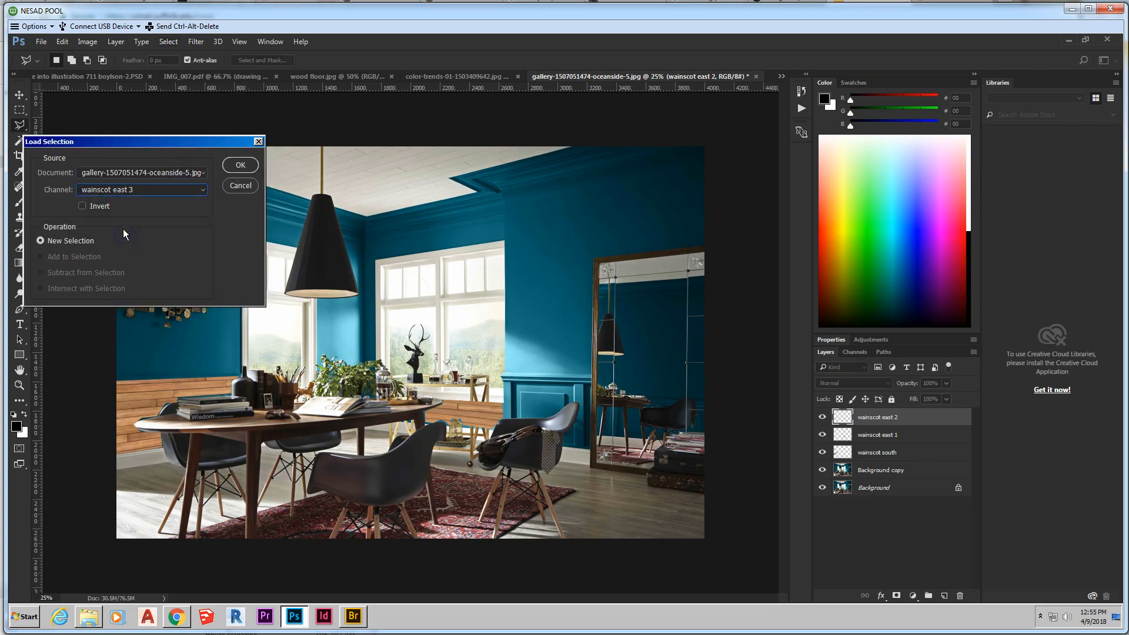
pyautogui.click(240, 164)
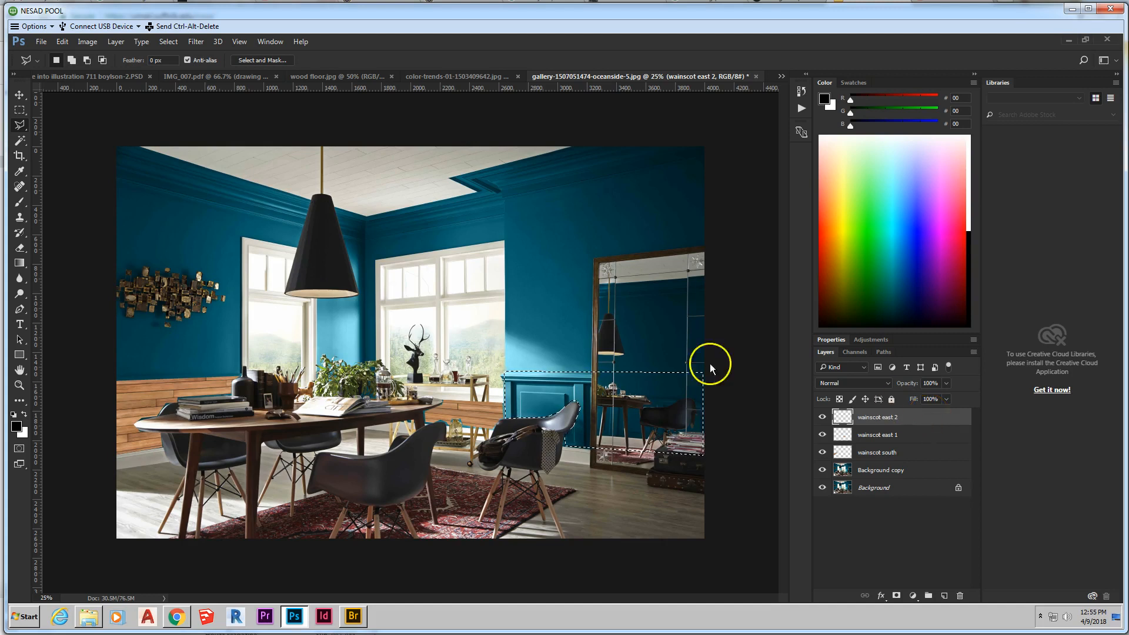
# Step: Use Vanishing Point to place the pasted wood texture on the wainscot plane beside and across the mirror, then apply it and deselect
pyautogui.click(167, 41)
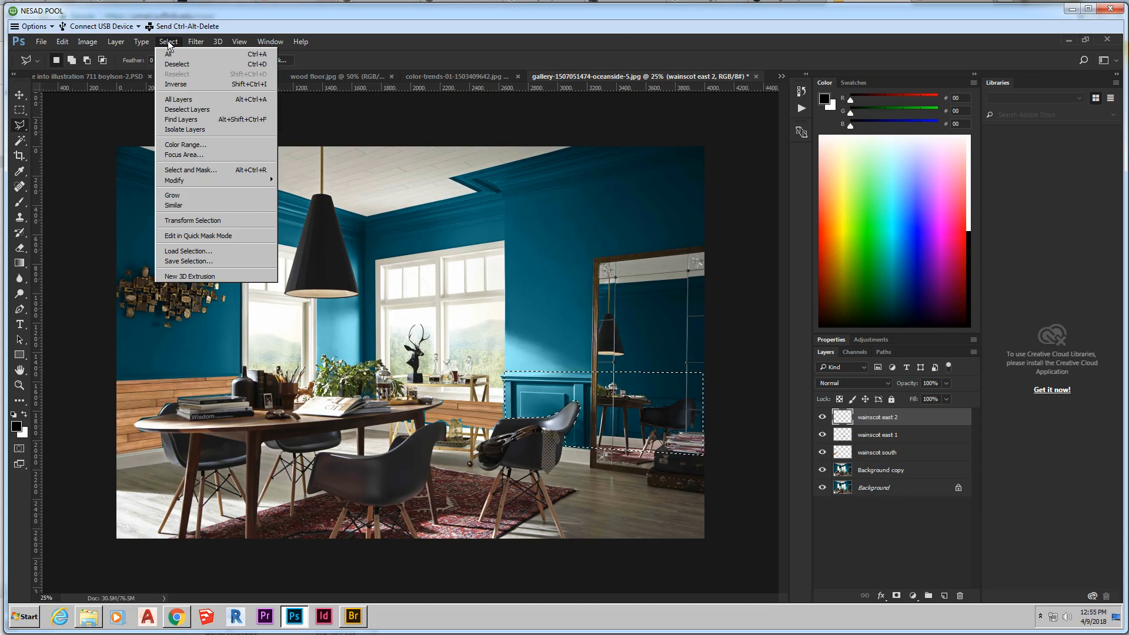
pyautogui.click(195, 41)
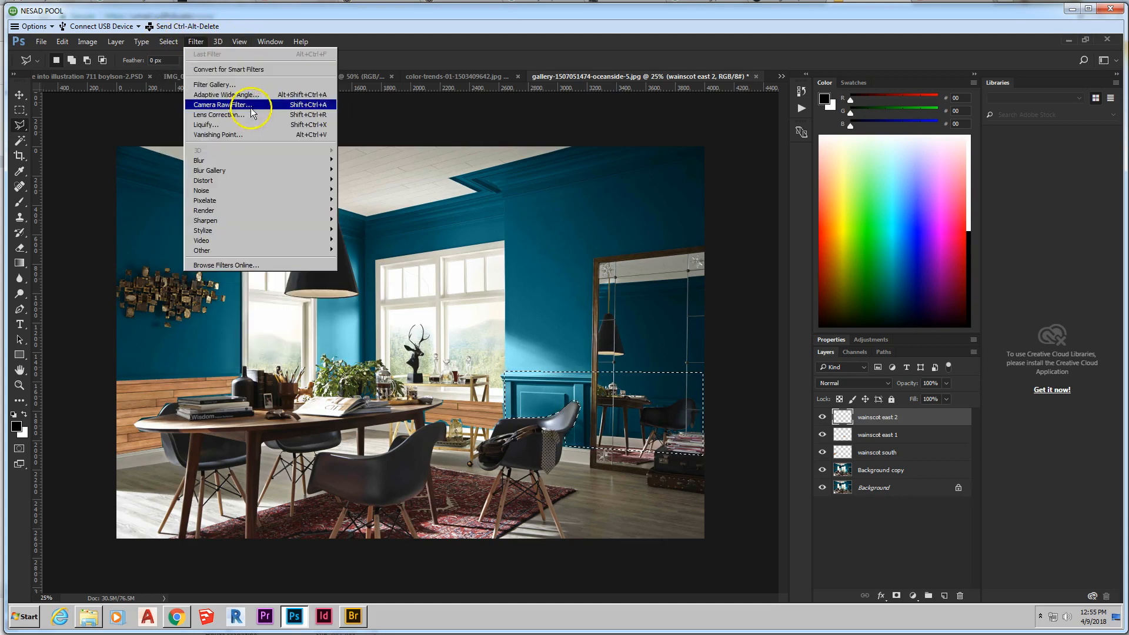
pyautogui.click(262, 134)
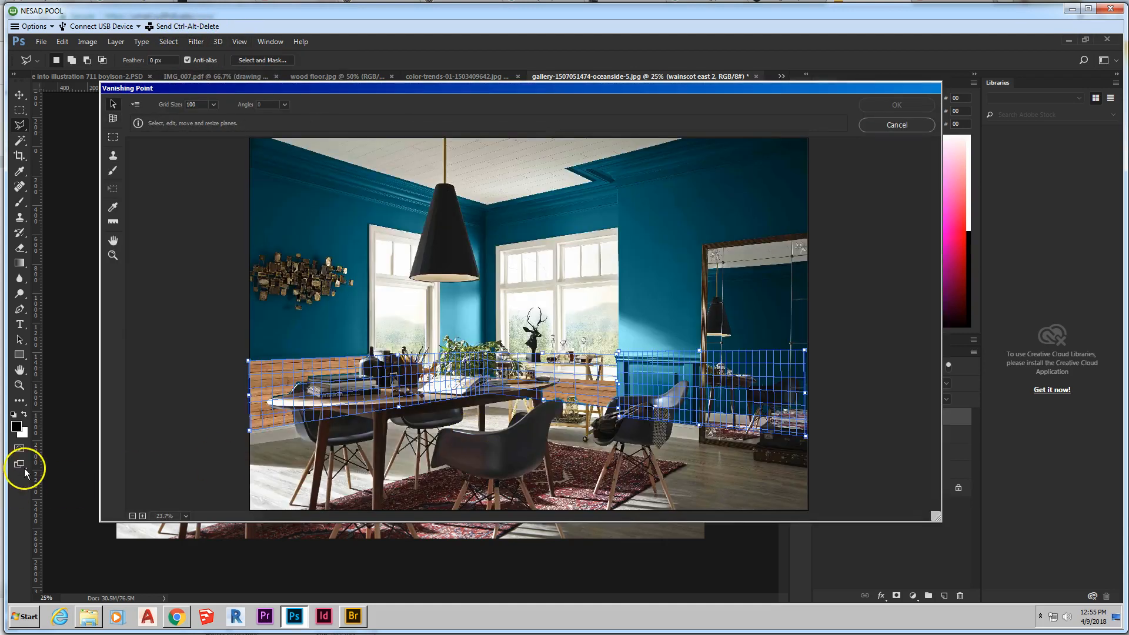
pyautogui.press('m')
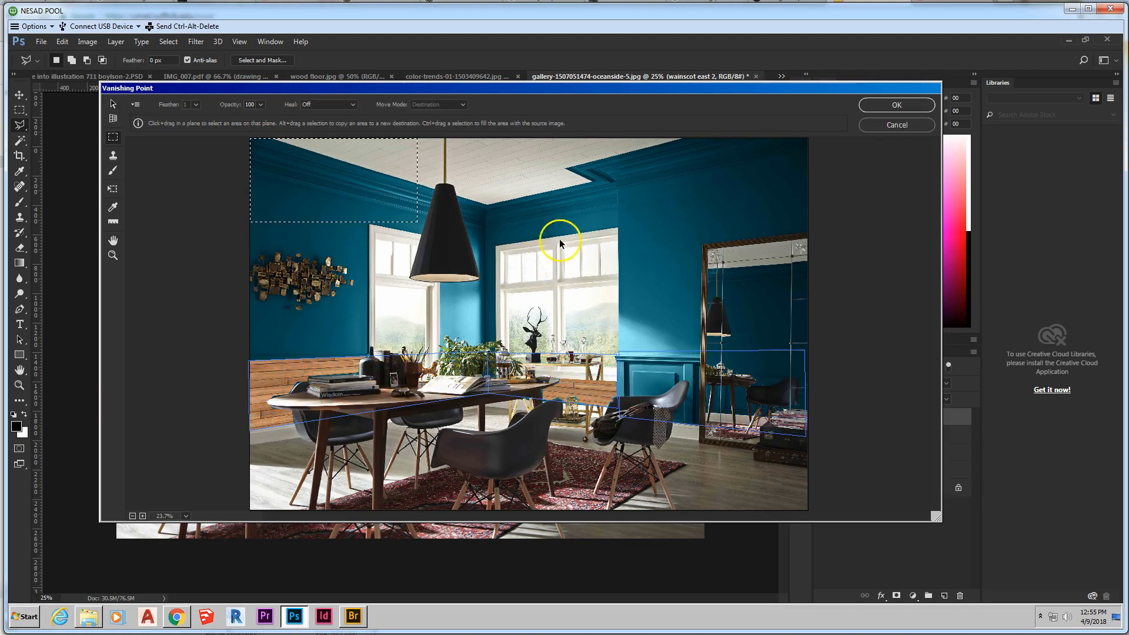
pyautogui.moveTo(392, 165); pyautogui.dragTo(729, 387)
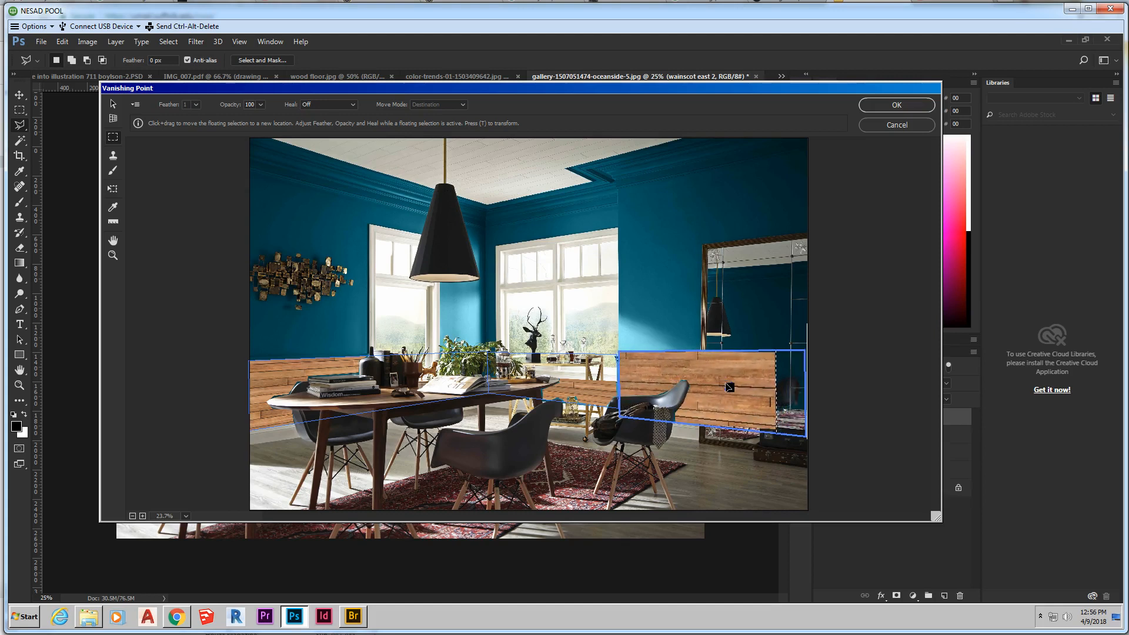
pyautogui.click(757, 490)
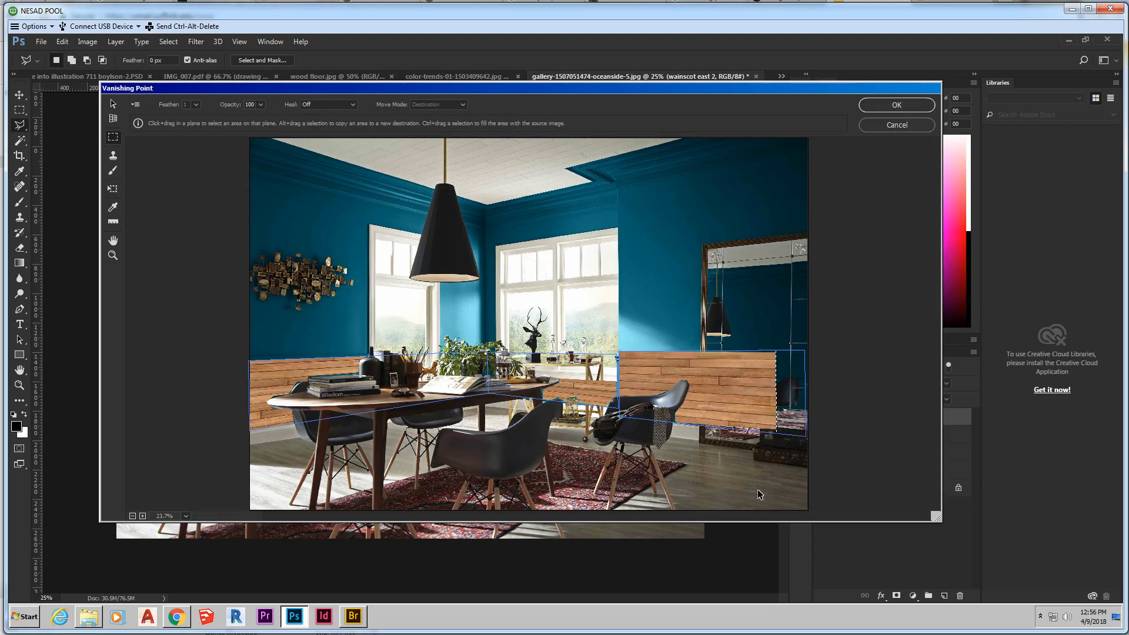
pyautogui.press('Return')
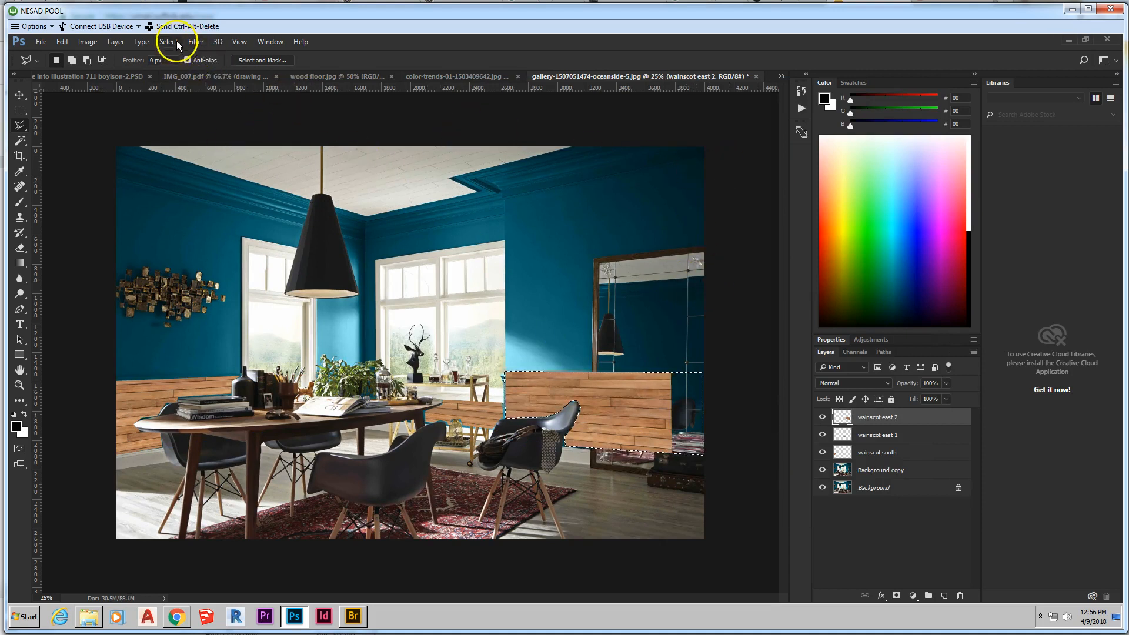
pyautogui.click(321, 205)
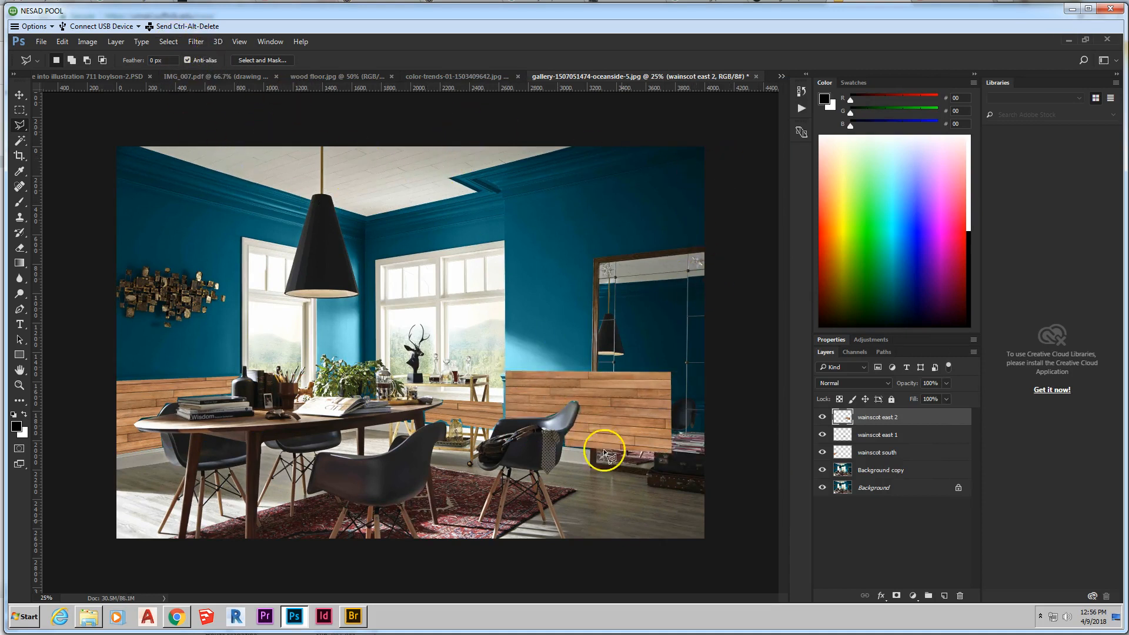